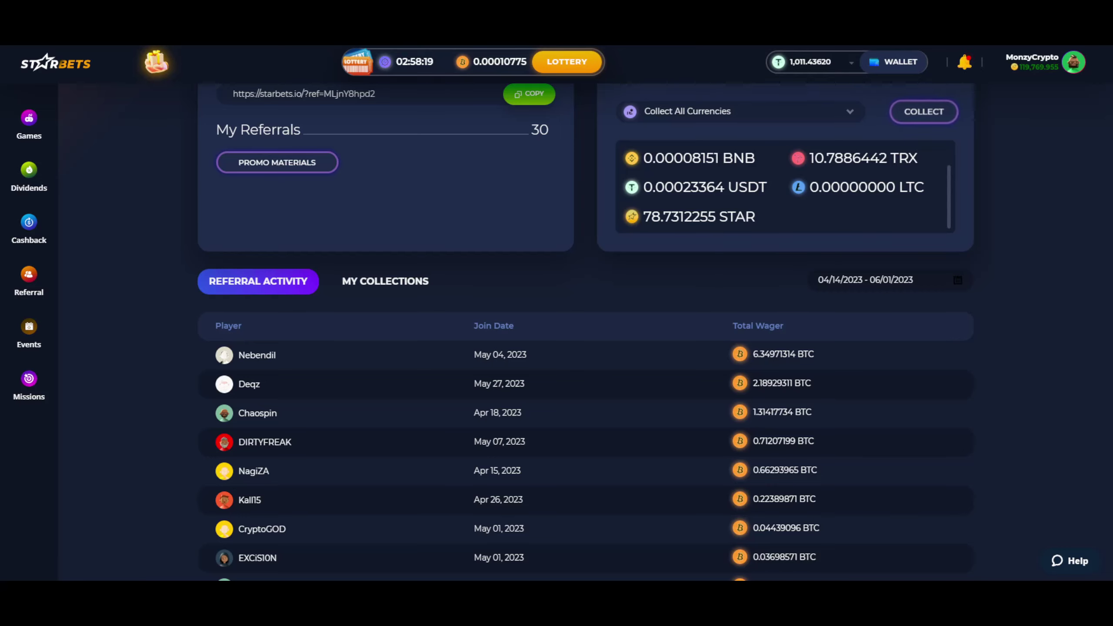
Step: View wallet balances, then check the Referral Wager Competition result: 2nd place, 1000 USDT prize
click(804, 68)
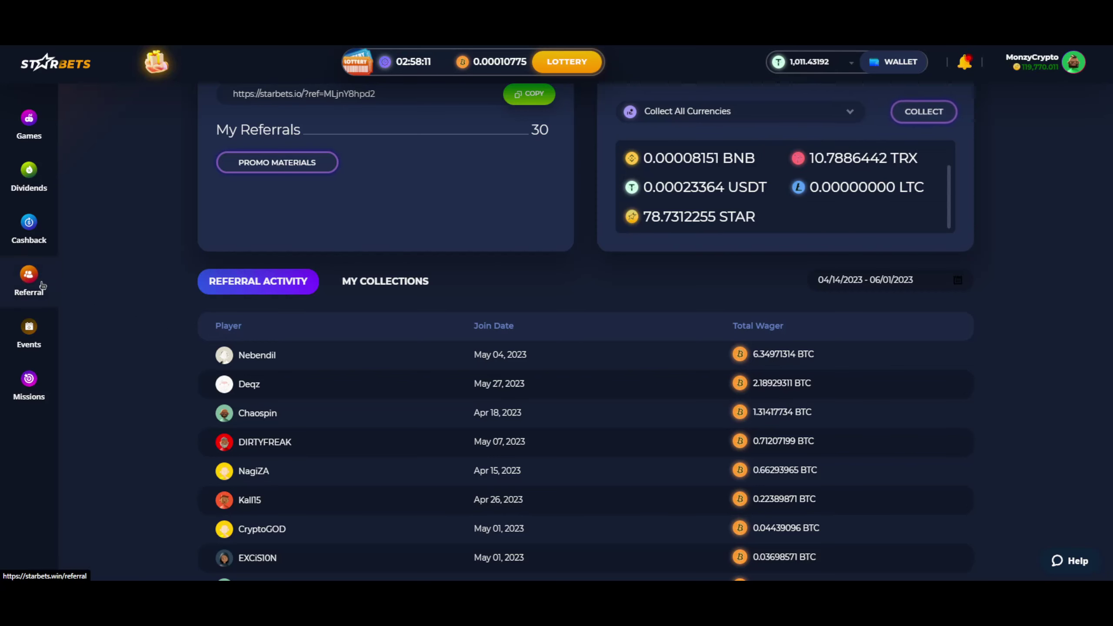
click(29, 336)
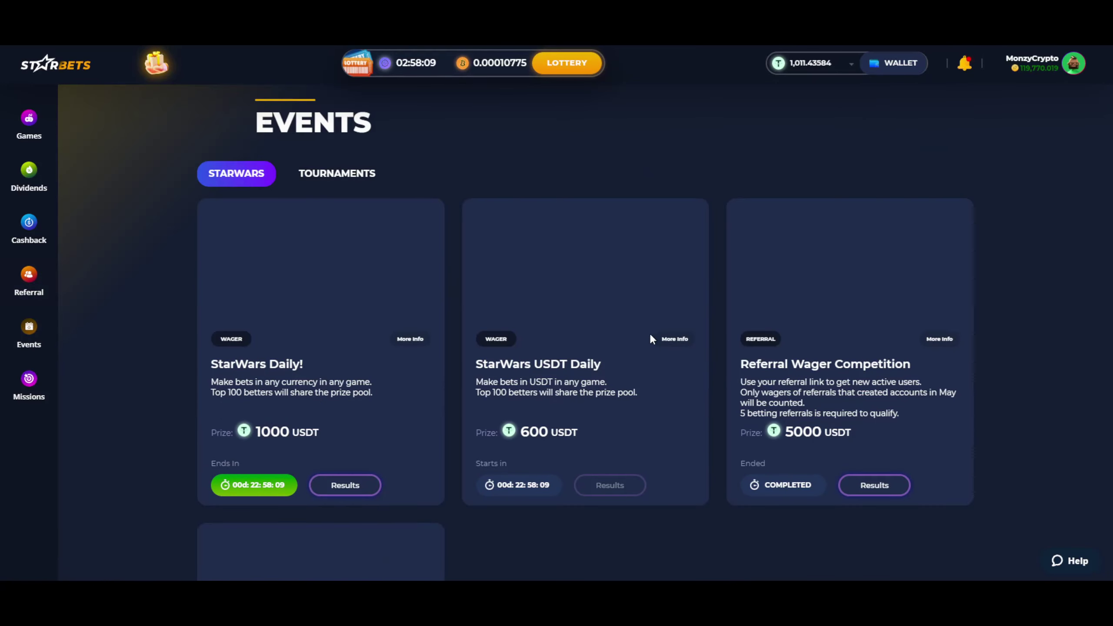
scroll(722, 361, down, 3)
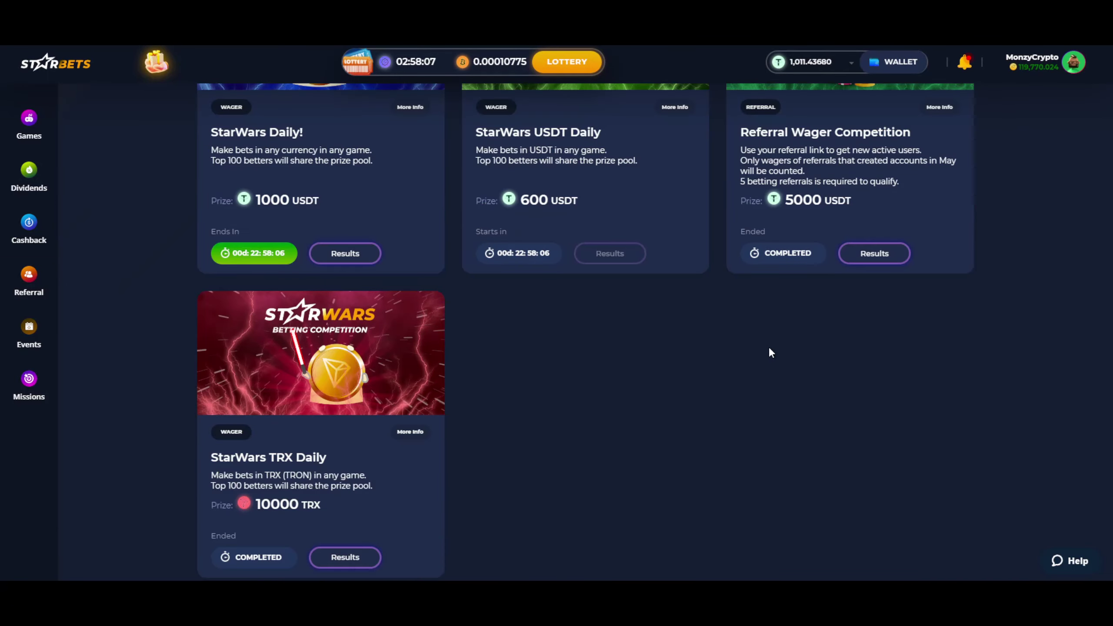
scroll(769, 353, up, 2)
click(943, 224)
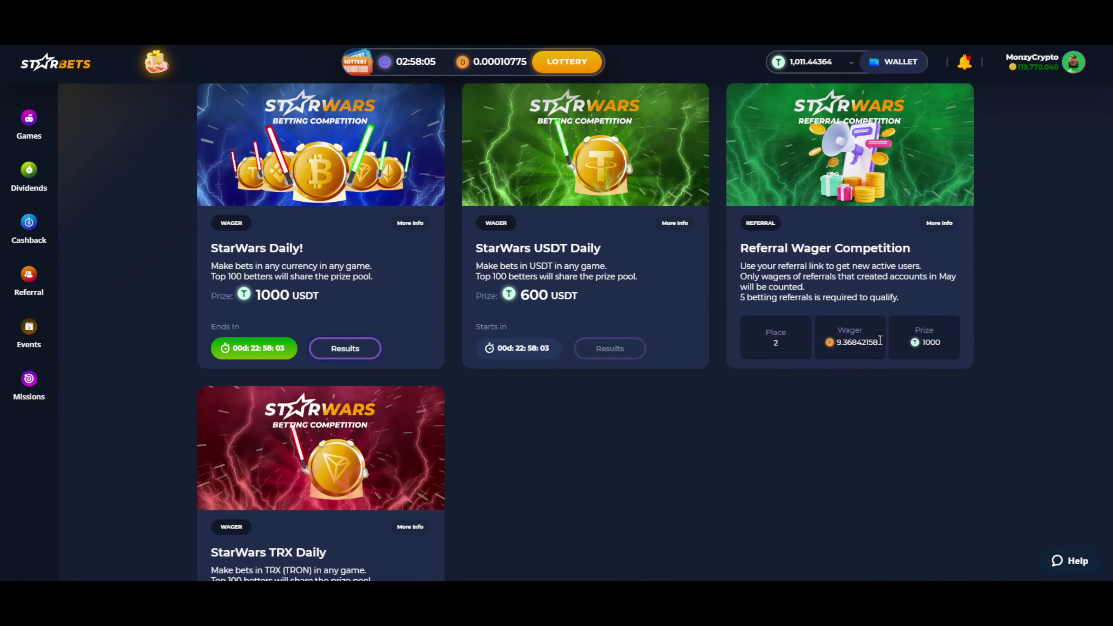
double_click(938, 342)
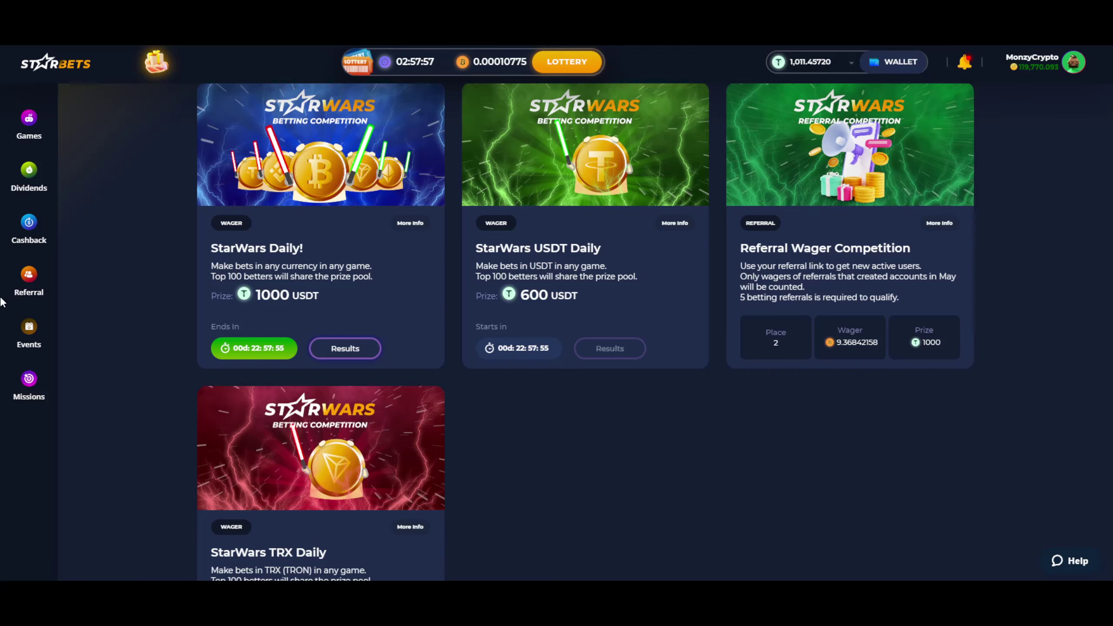
Step: Return from Events to the Referral dashboard listing referred players and wagers
click(39, 334)
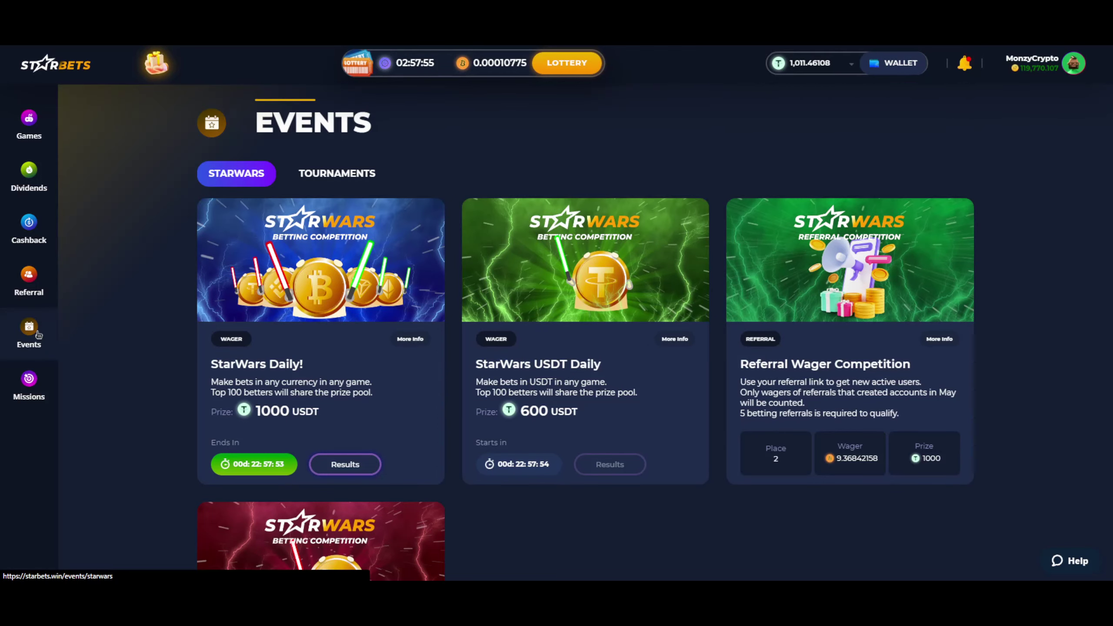
click(30, 280)
scroll(140, 252, down, 4)
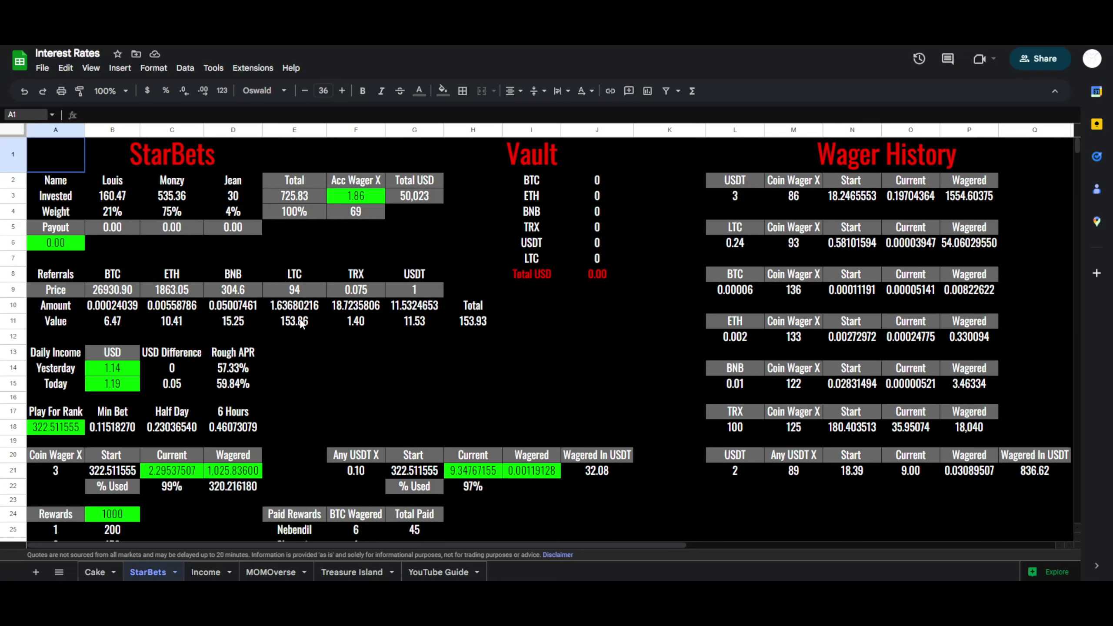
scroll(310, 325, down, 3)
scroll(311, 326, up, 1)
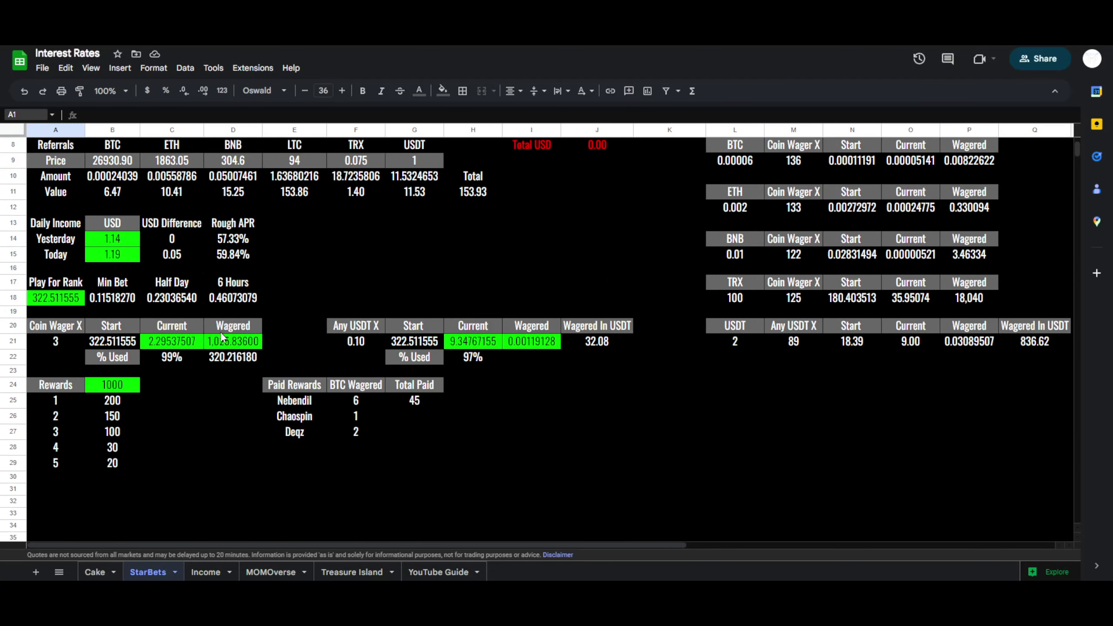
Step: Inspect the first-place reward formula in cell B25 of the StarBets rewards table
click(114, 400)
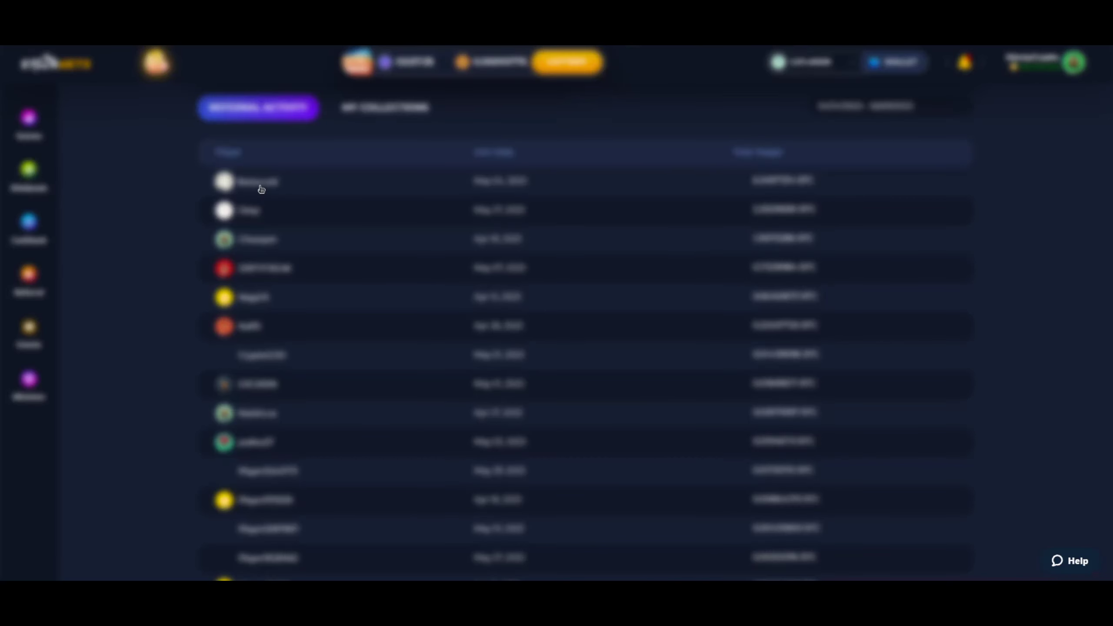
click(260, 190)
click(578, 384)
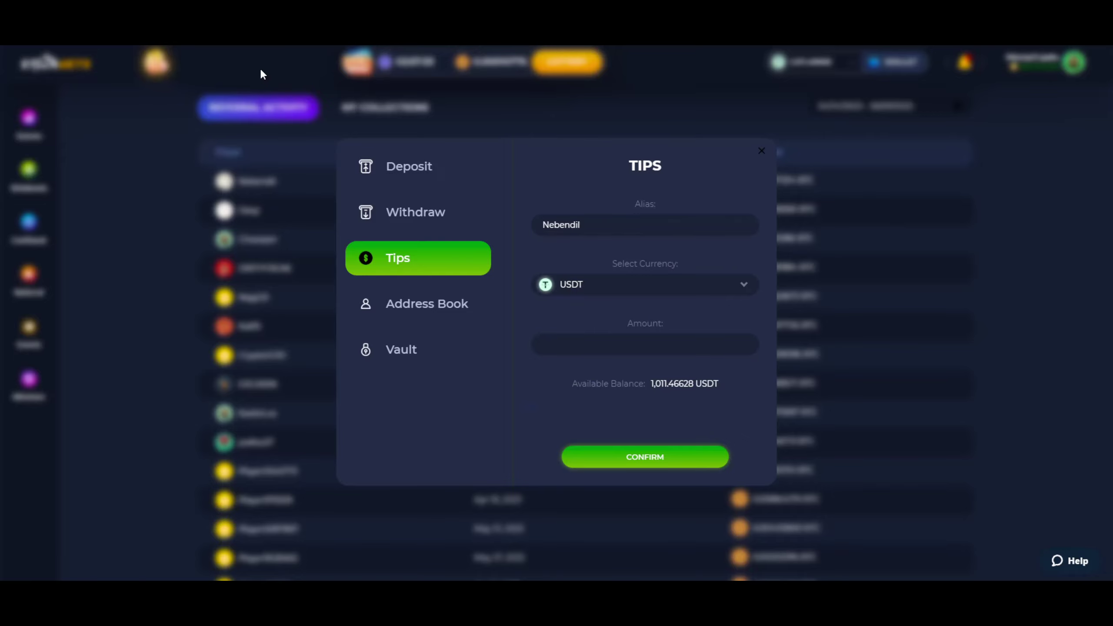
click(610, 346)
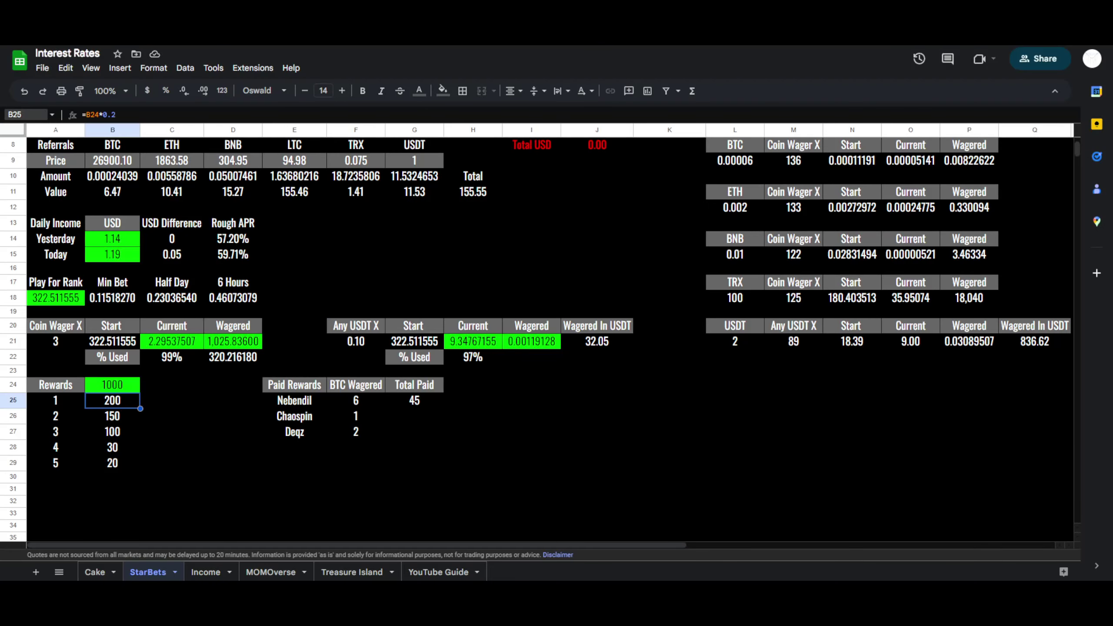
text(20)
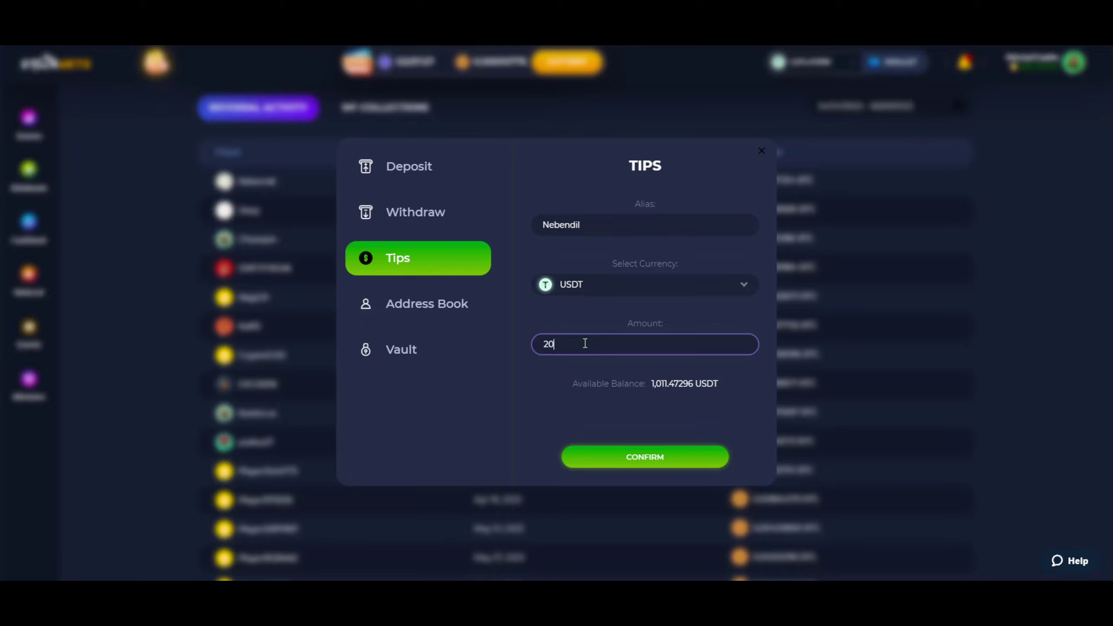
text(0)
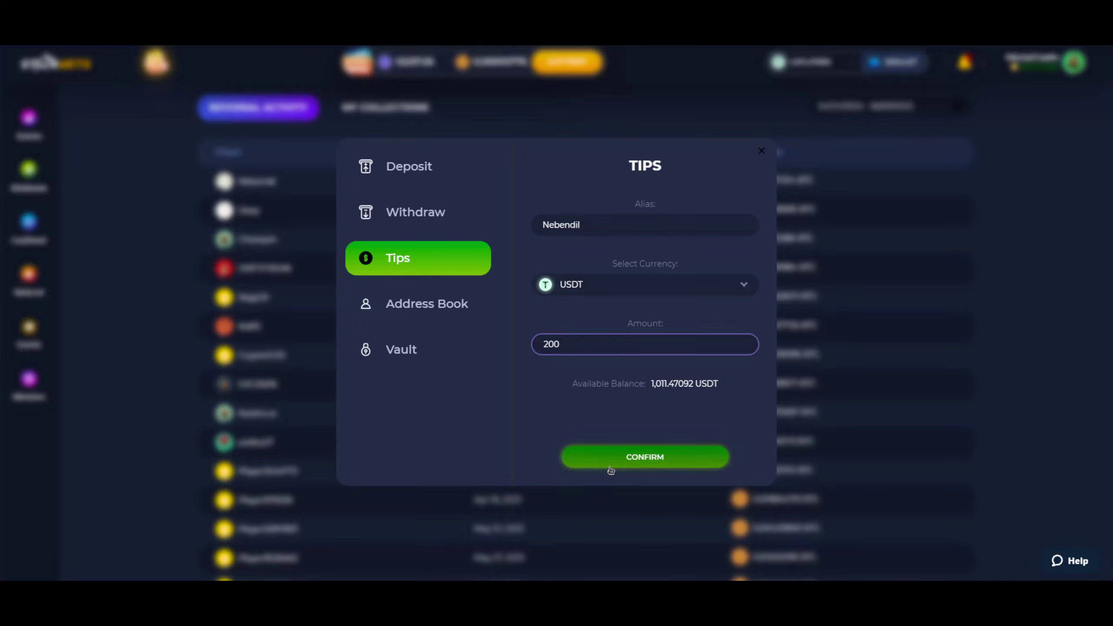
click(611, 467)
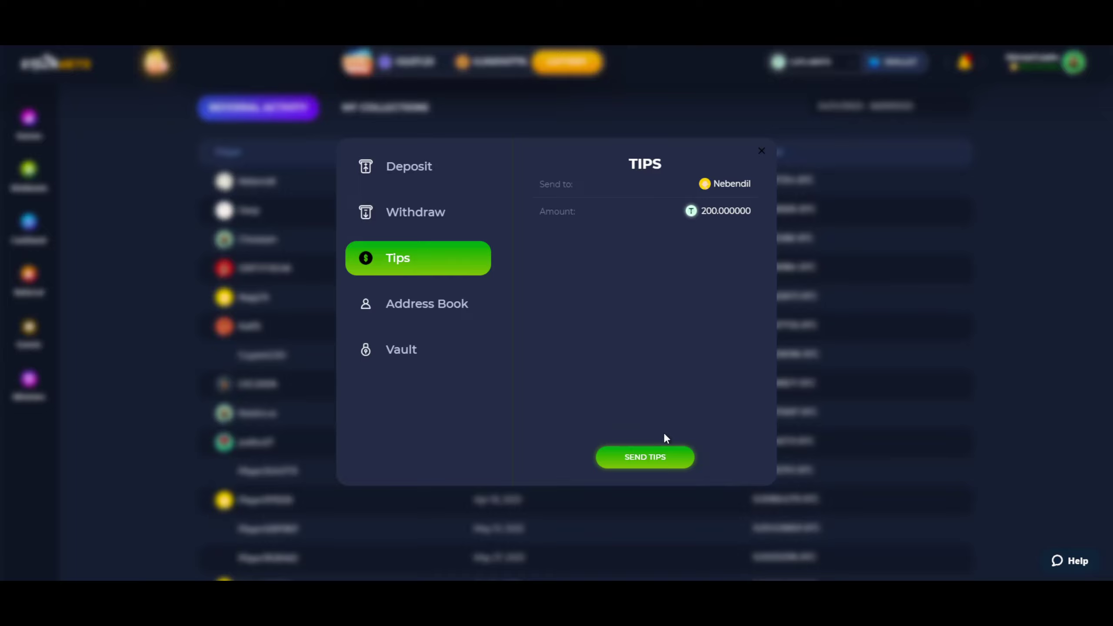
click(659, 452)
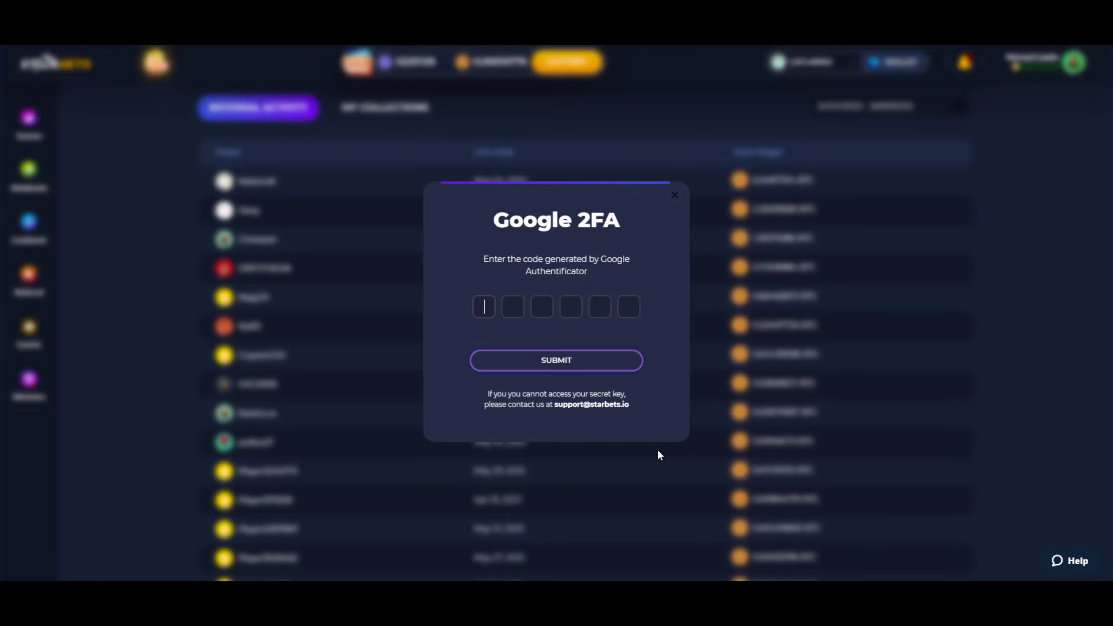
text(66)
text(230)
click(518, 367)
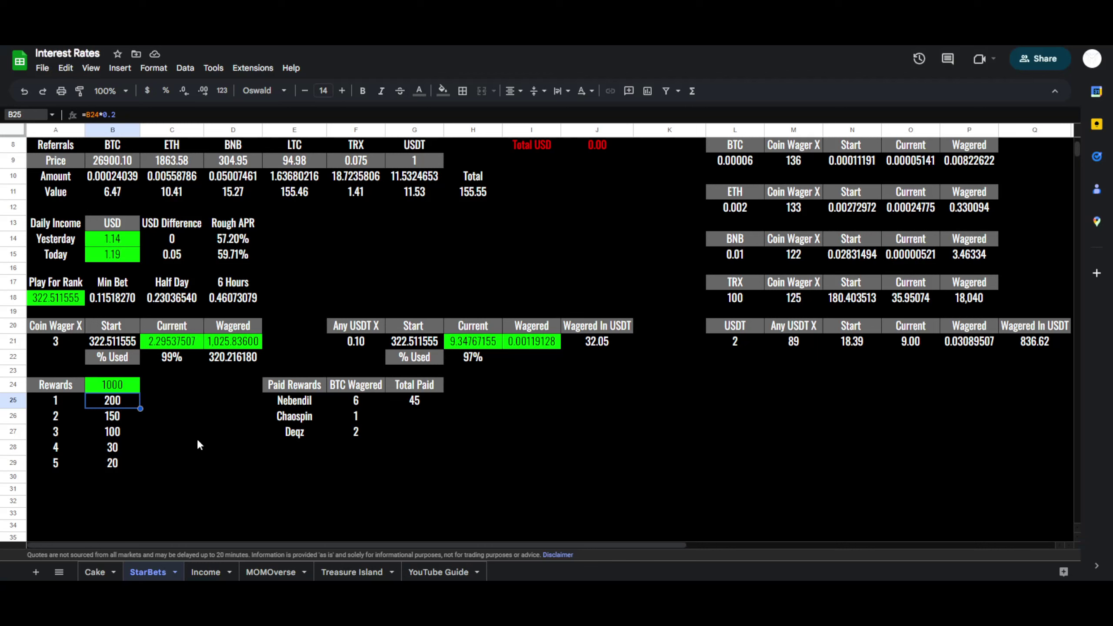
Step: Check the second-place reward in B26 and start a tip to Deqz
click(123, 418)
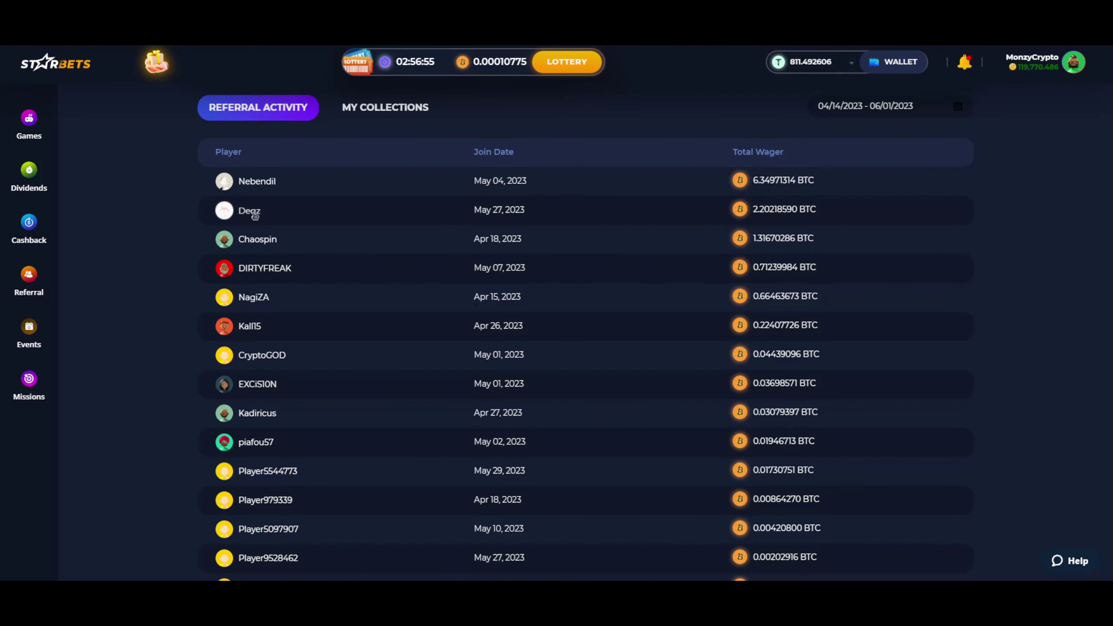
click(251, 216)
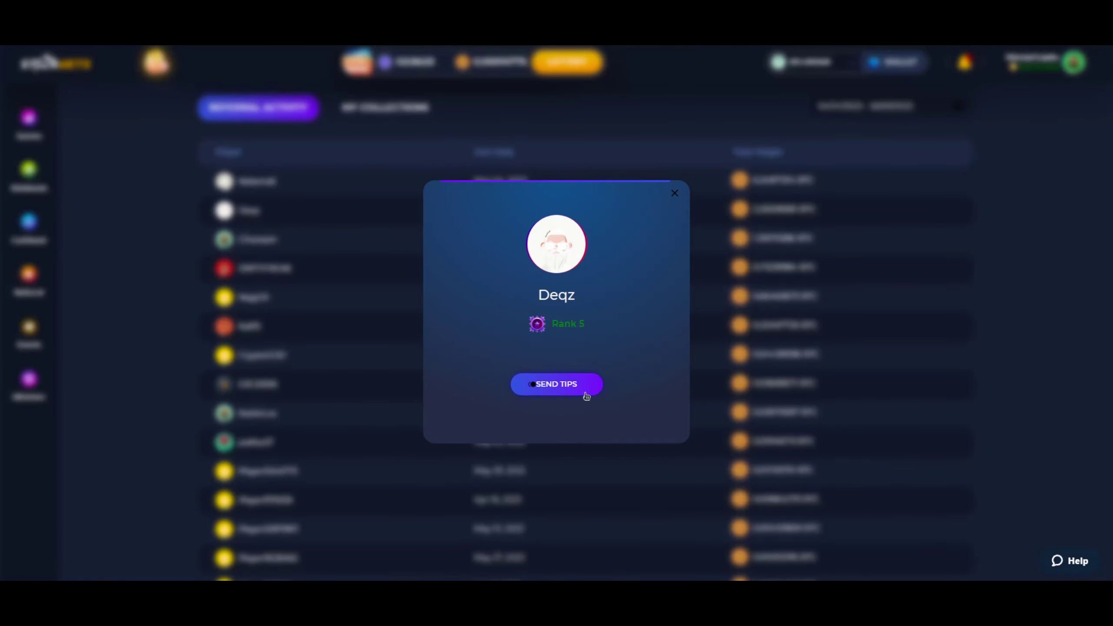
click(581, 387)
click(583, 344)
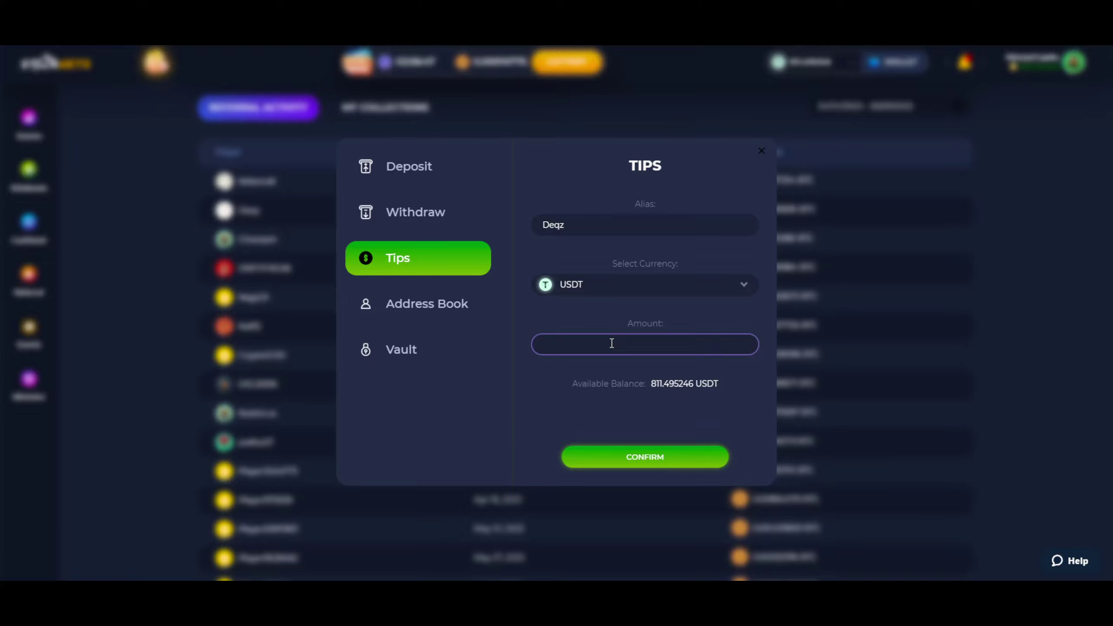
text(150)
click(645, 457)
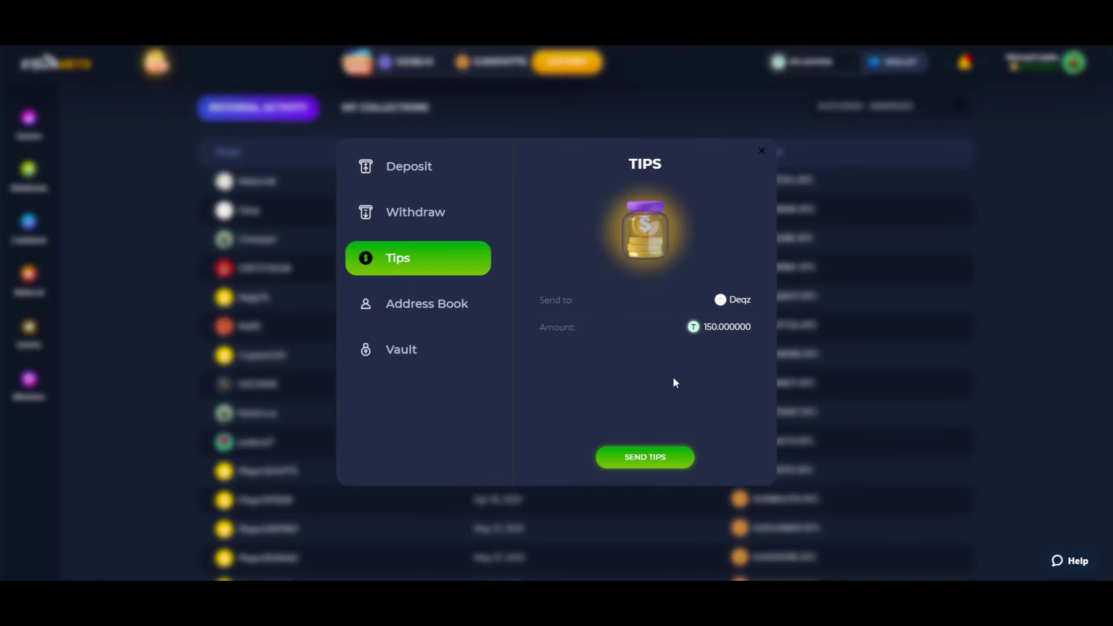
click(645, 457)
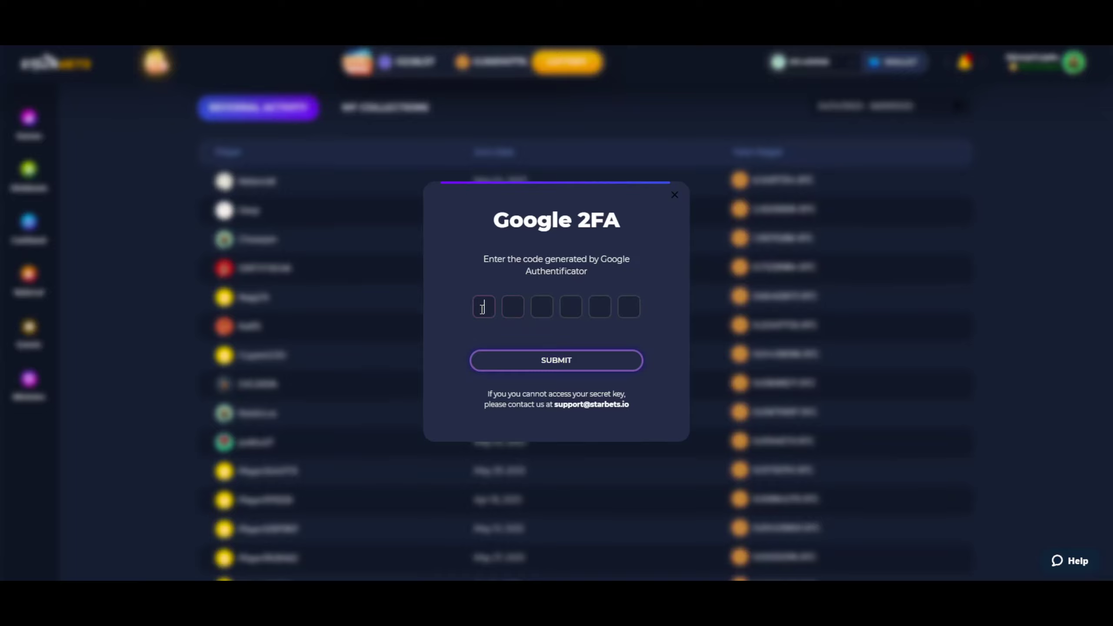
click(551, 357)
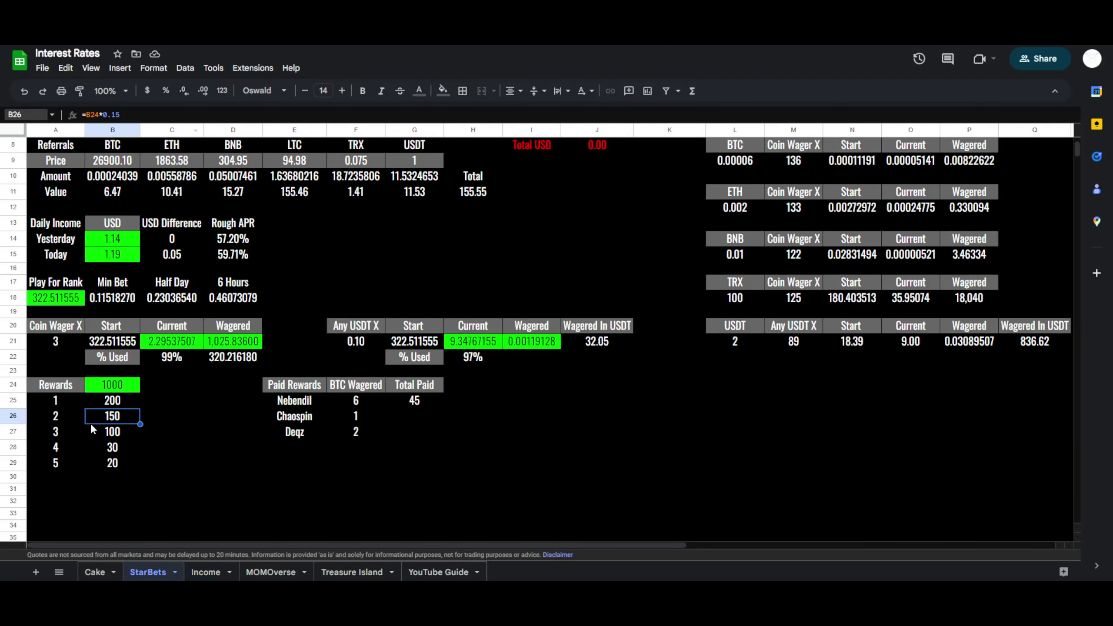
click(112, 435)
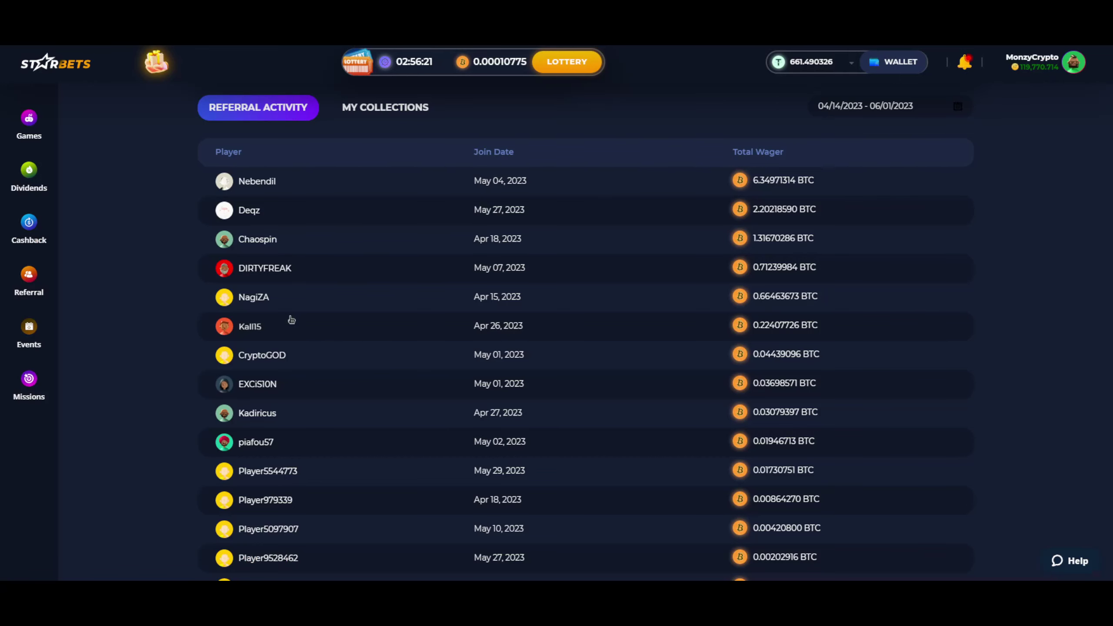
Step: Prepare a 100 USDT tip to the third referral player
click(258, 240)
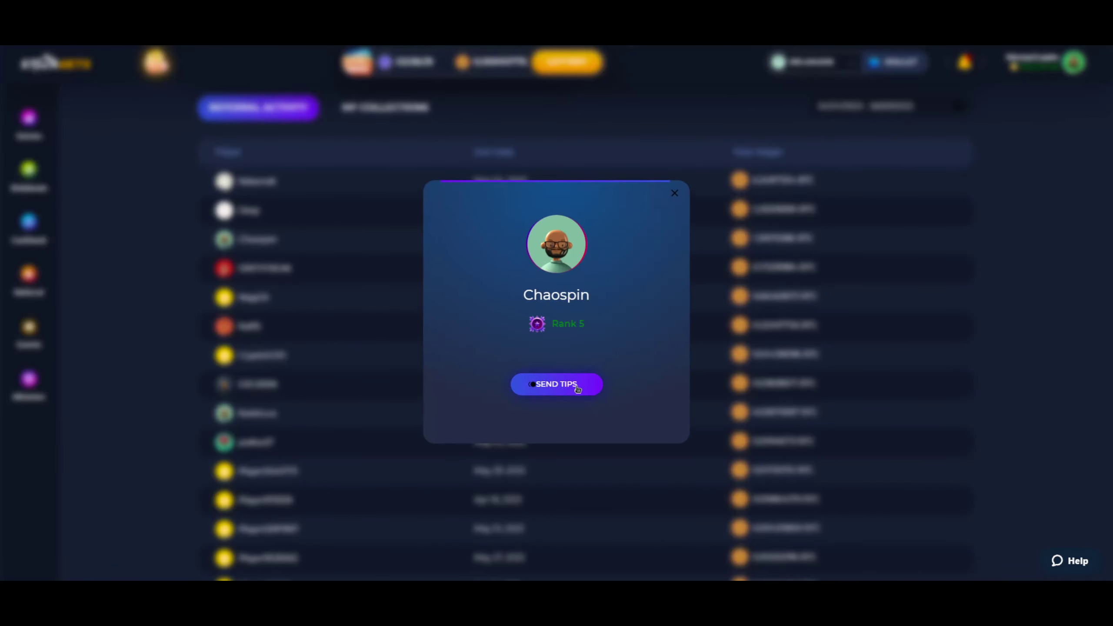
click(574, 387)
click(595, 344)
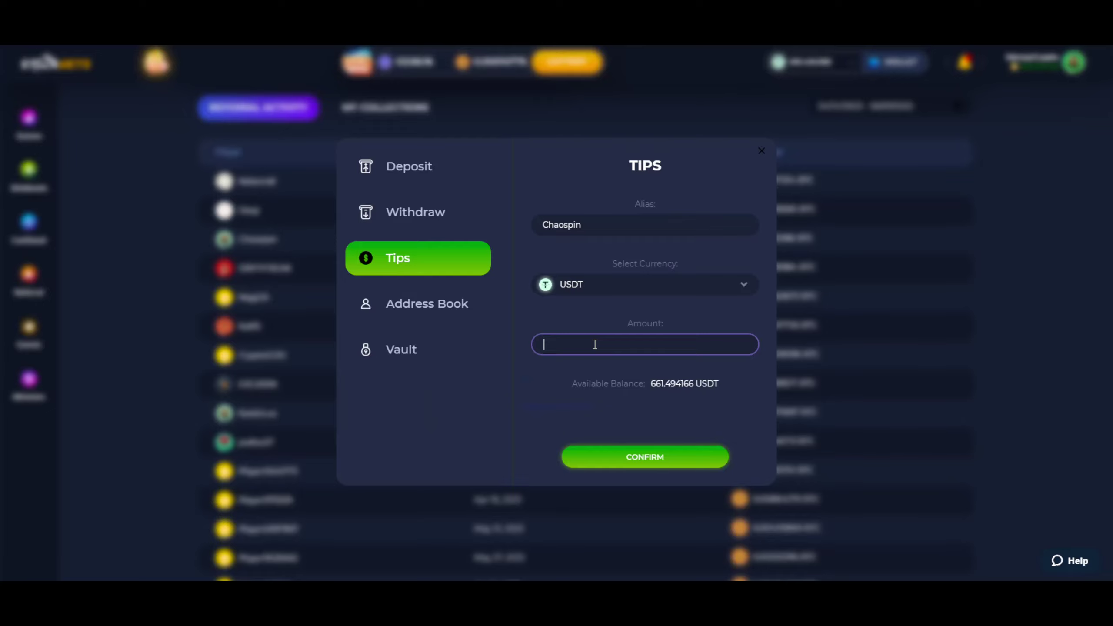
text(100)
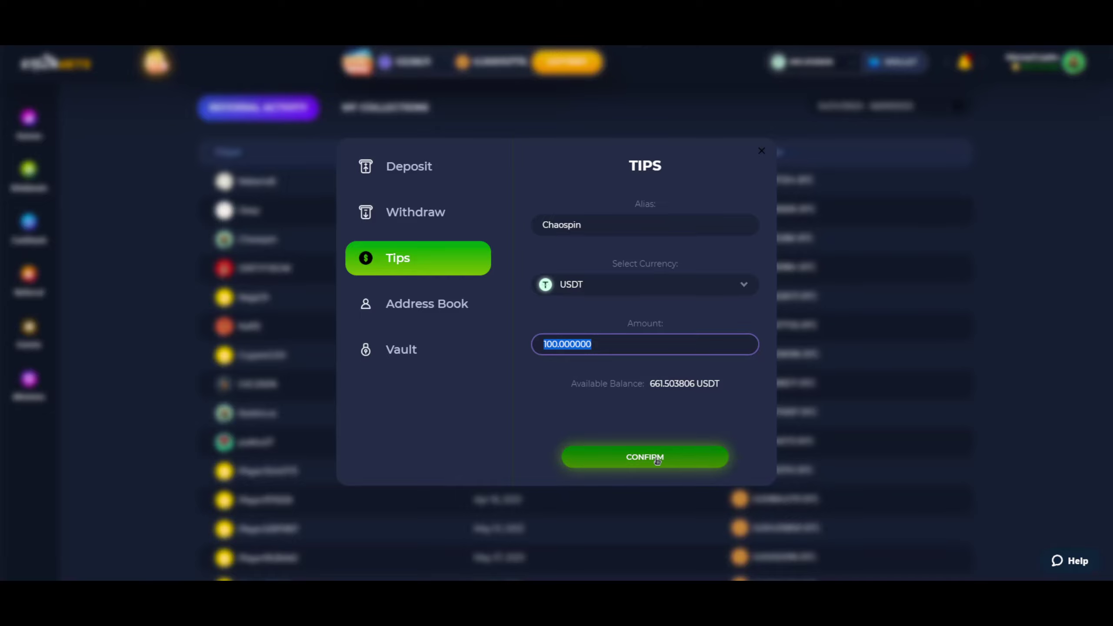
click(656, 457)
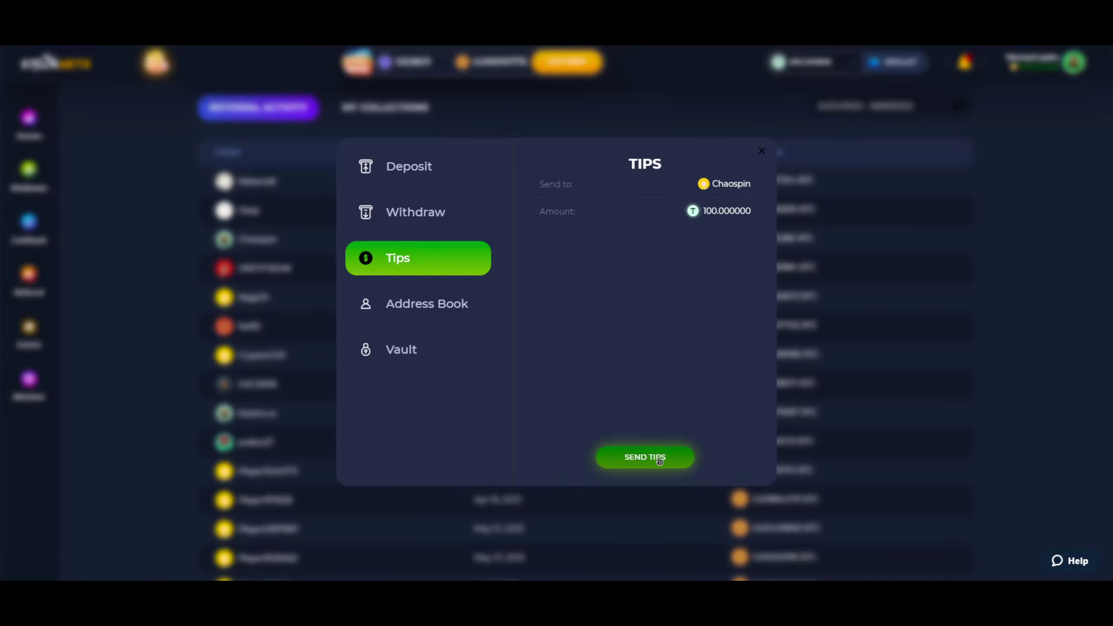
Step: Send the 100 USDT tip with 2FA approval, then look up the rank 4 reward in B28
click(654, 459)
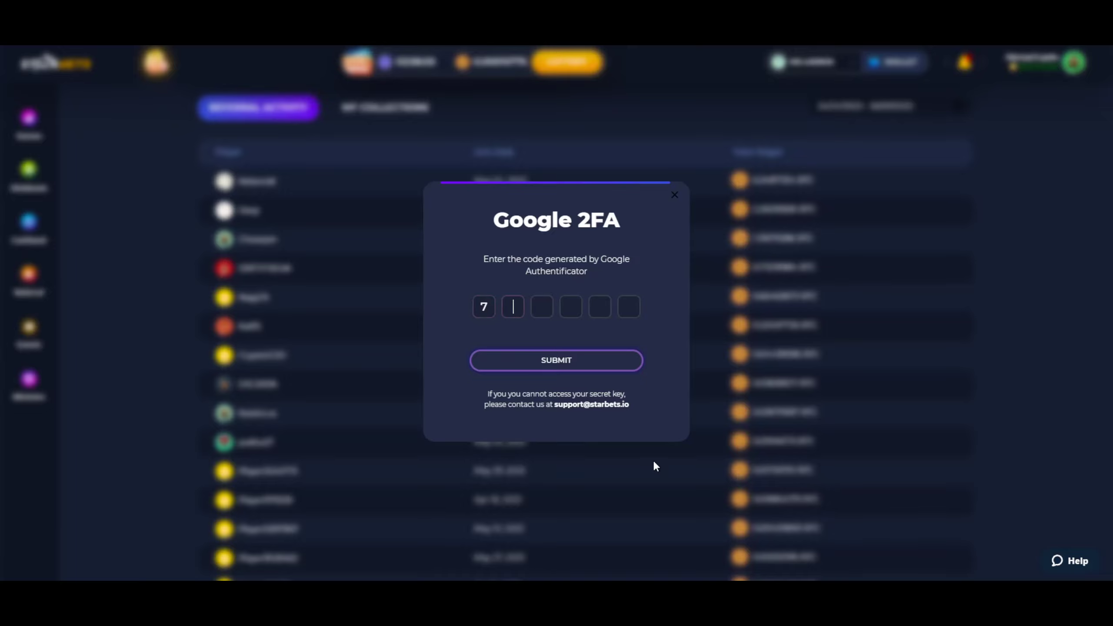
key(Return)
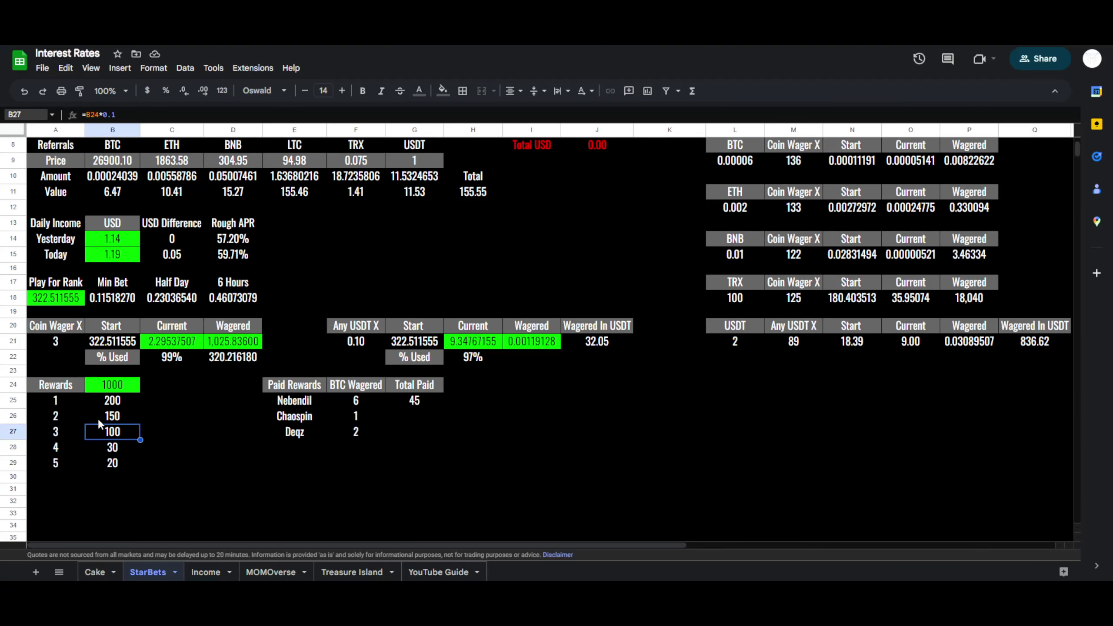
click(104, 451)
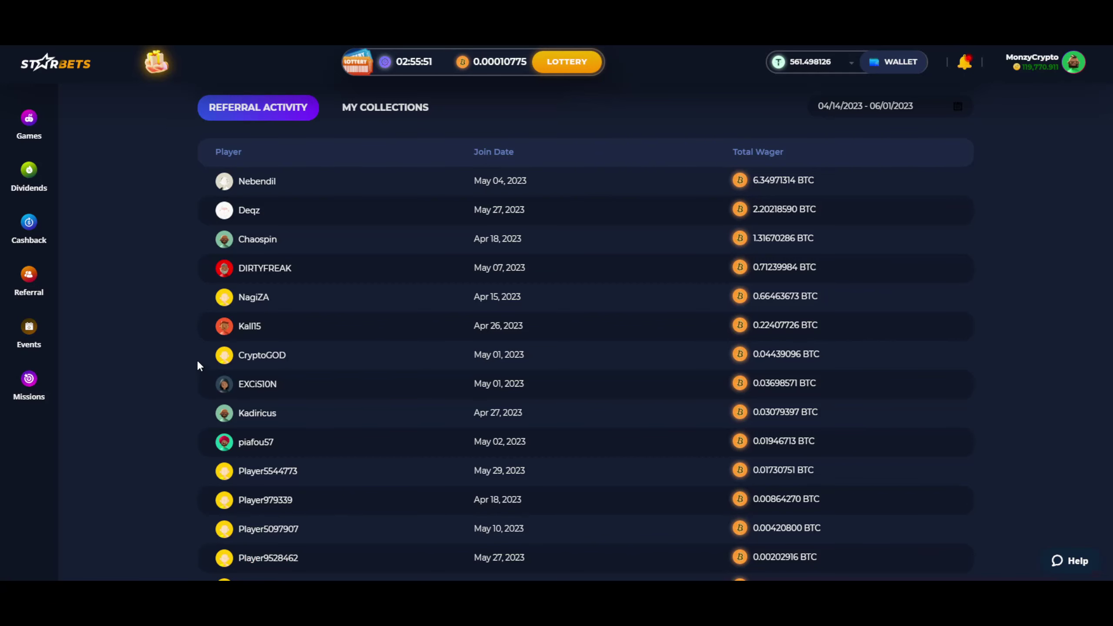
Step: Send the fourth referral player a 30 USDT tip and authorise it with the 2FA code
click(274, 272)
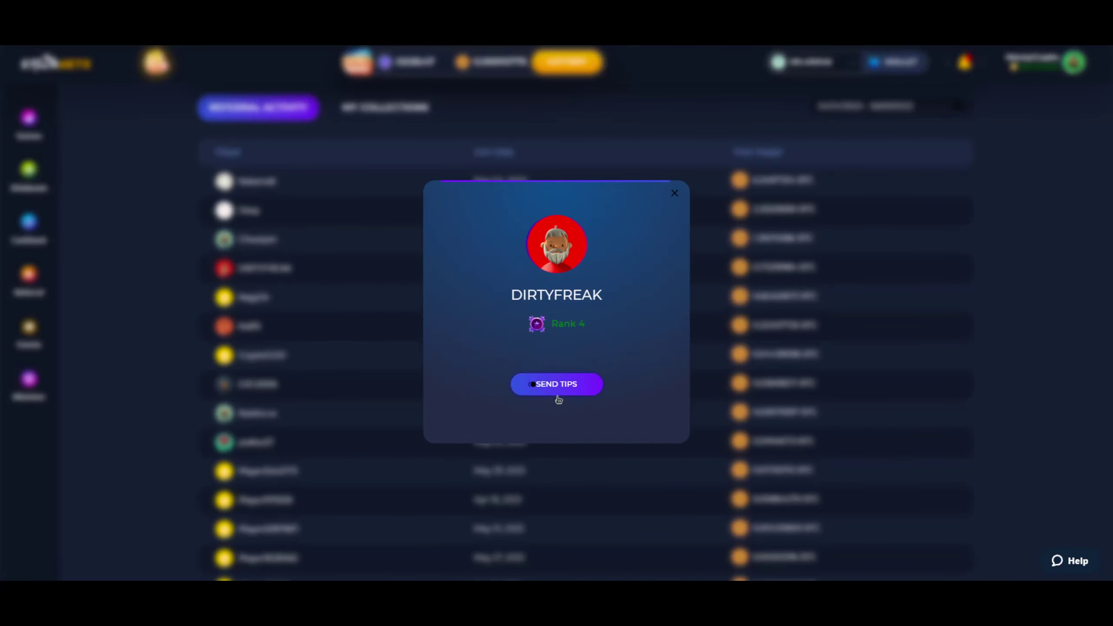
click(556, 390)
click(576, 341)
text(3)
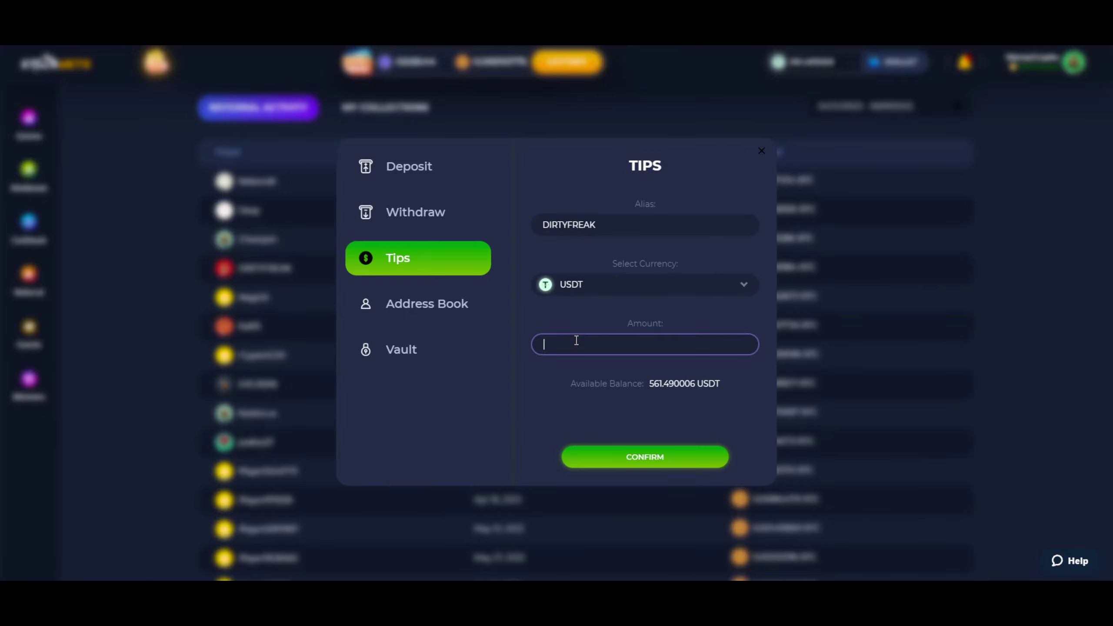
text(0)
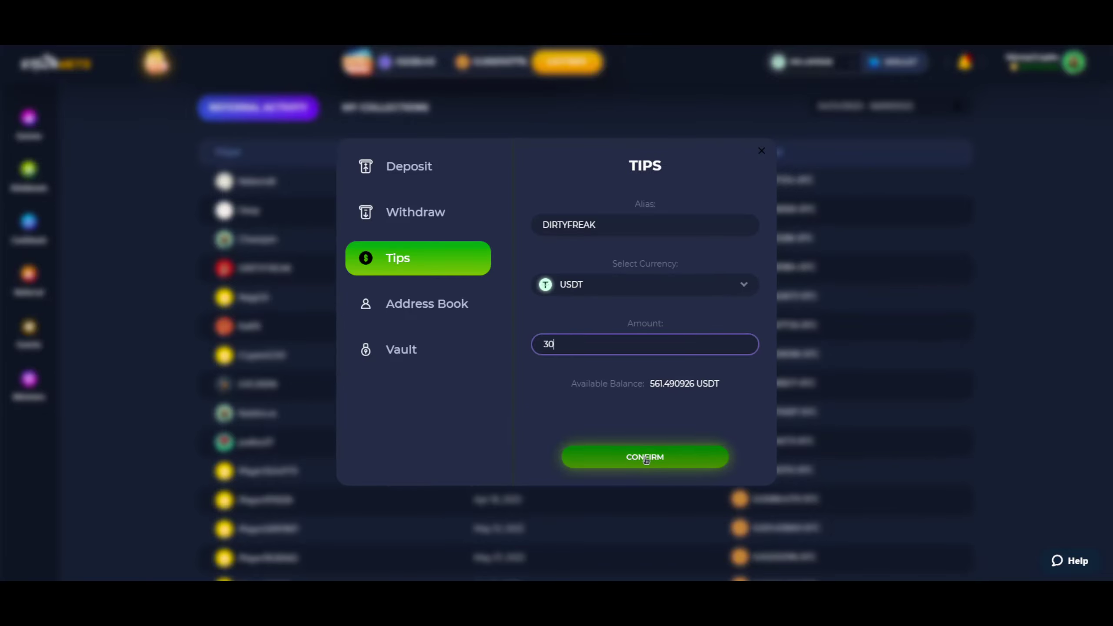
click(644, 456)
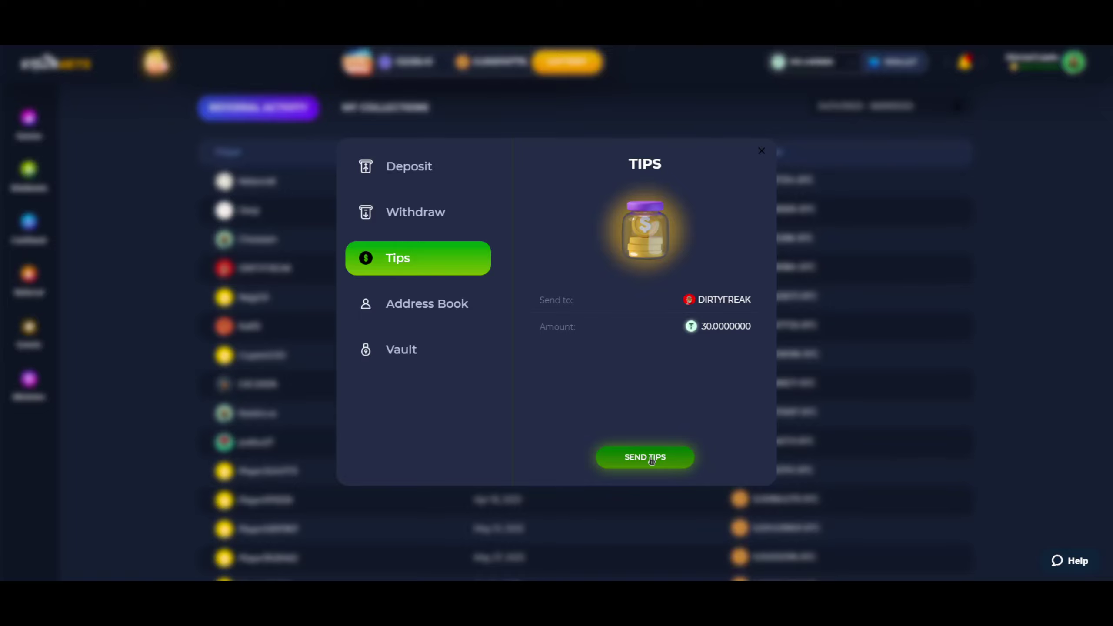
click(651, 459)
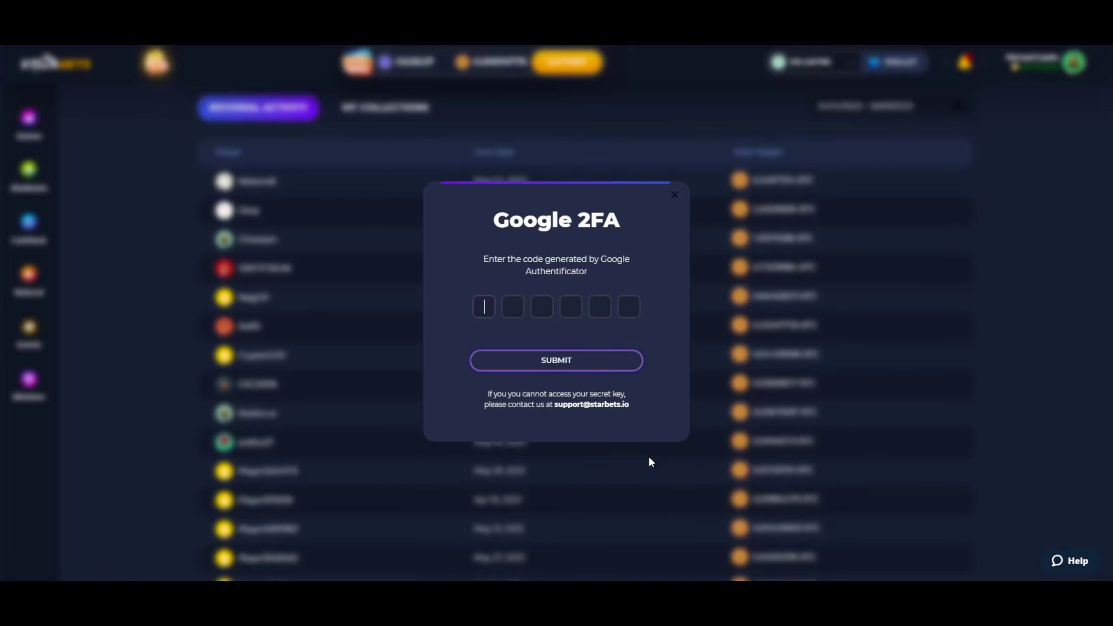
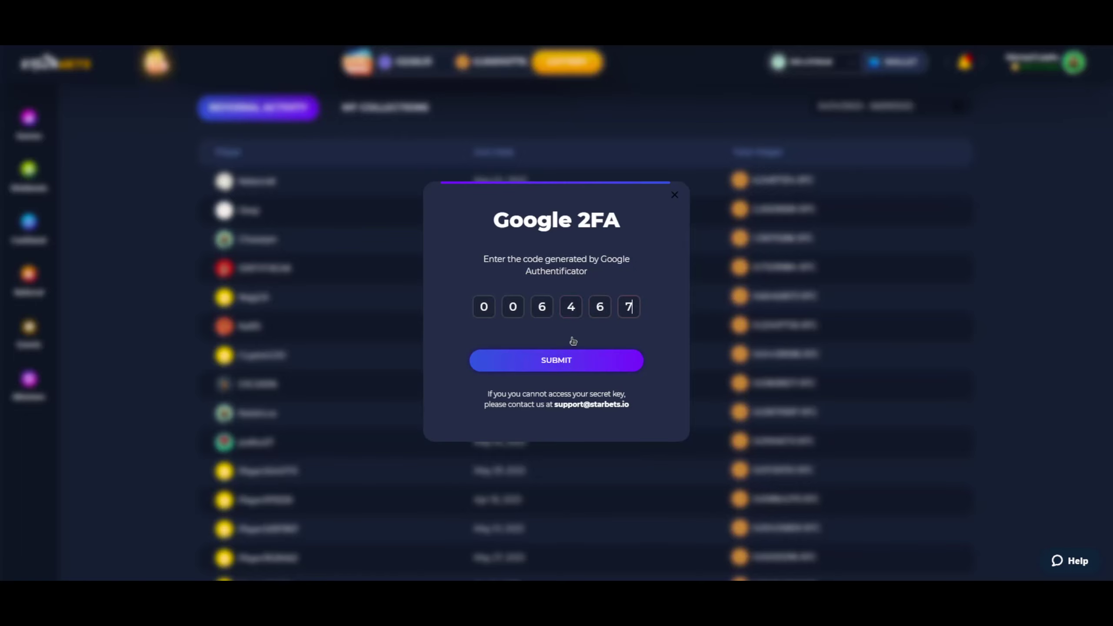
click(561, 365)
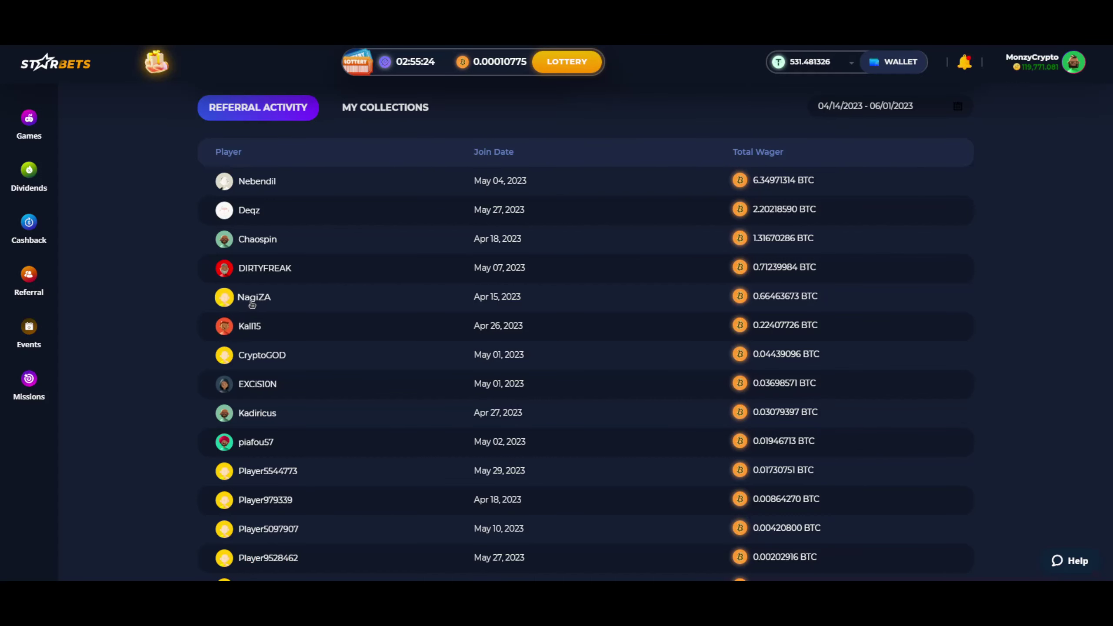
click(253, 298)
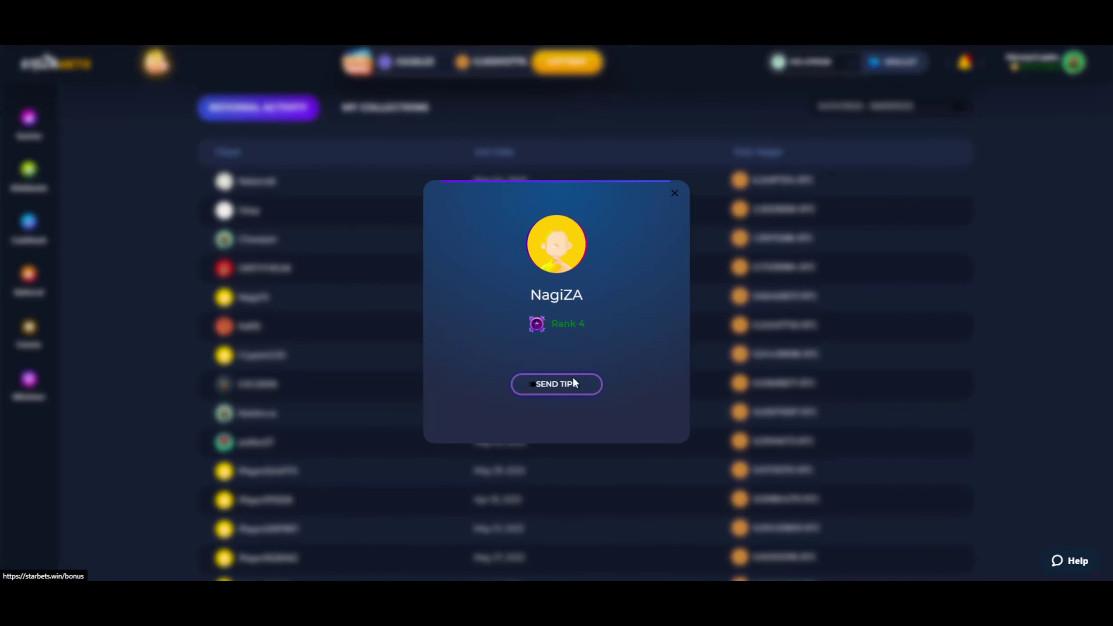
click(572, 384)
click(600, 344)
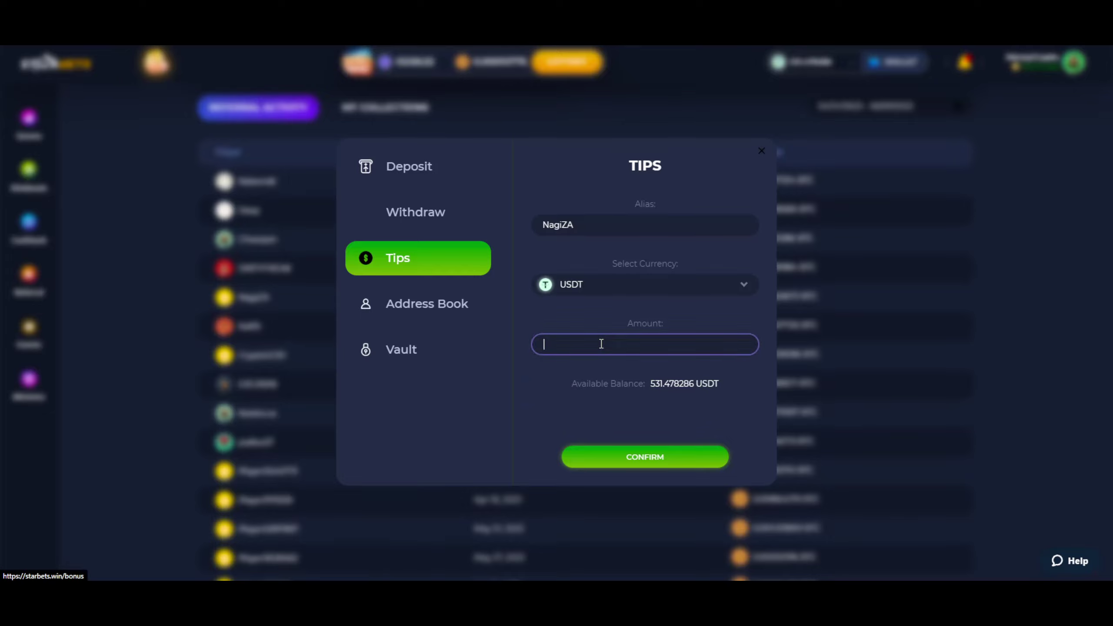
text(20)
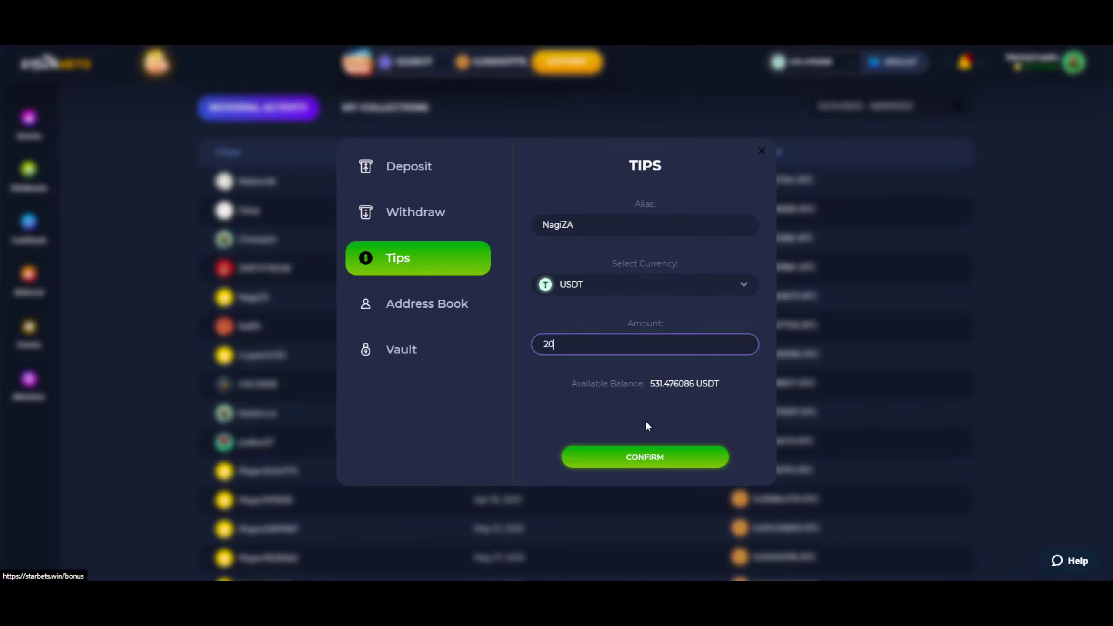
click(645, 456)
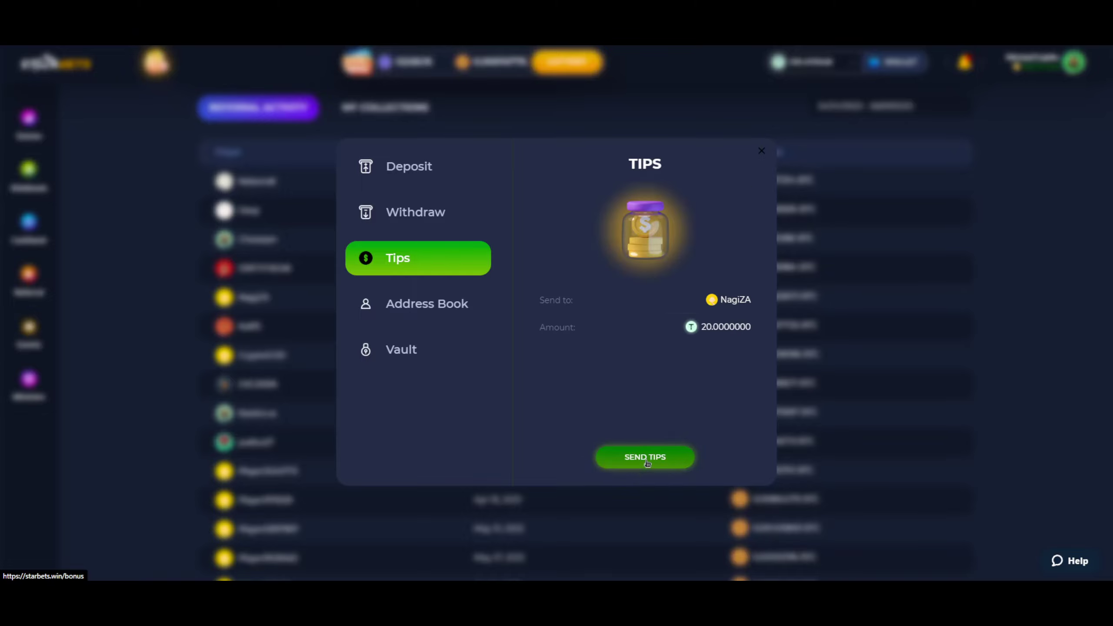
click(645, 458)
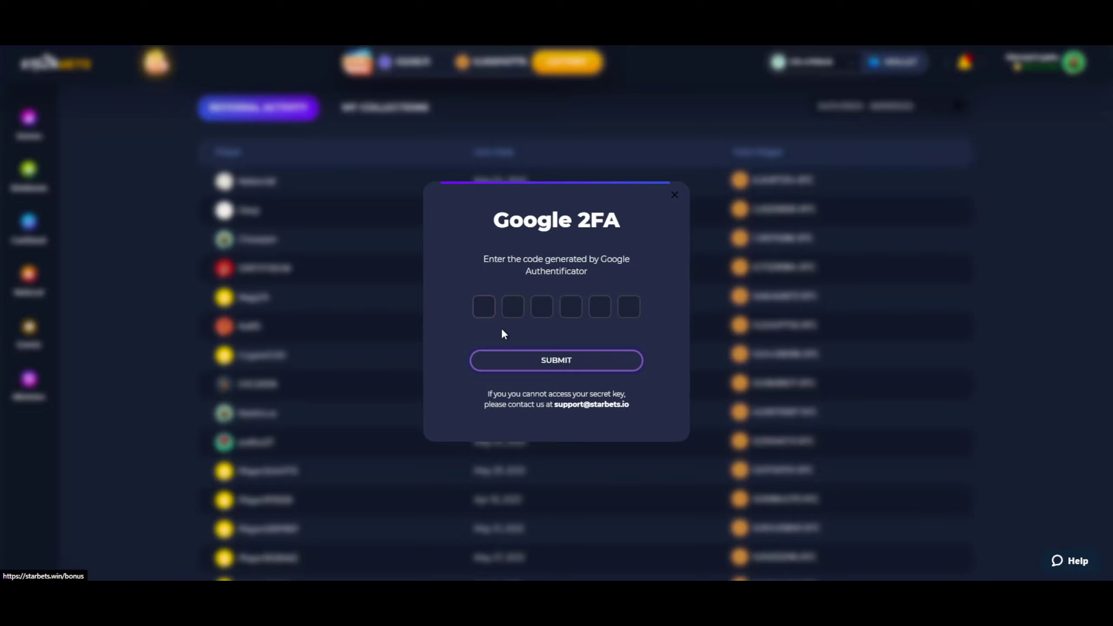
click(560, 357)
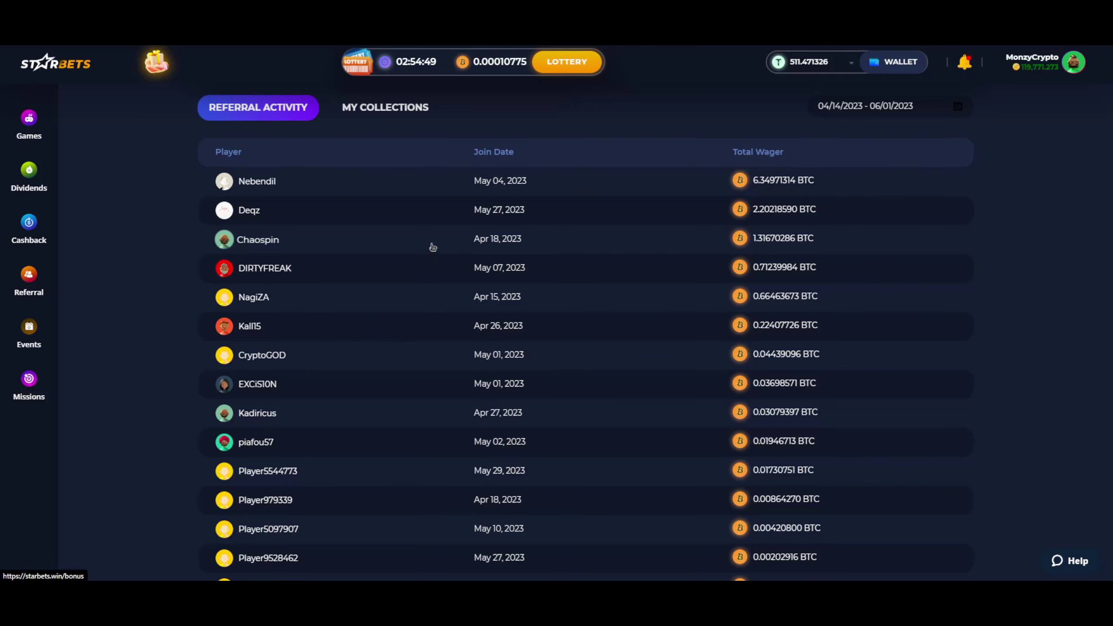
scroll(444, 266, up, 3)
scroll(444, 261, up, 1)
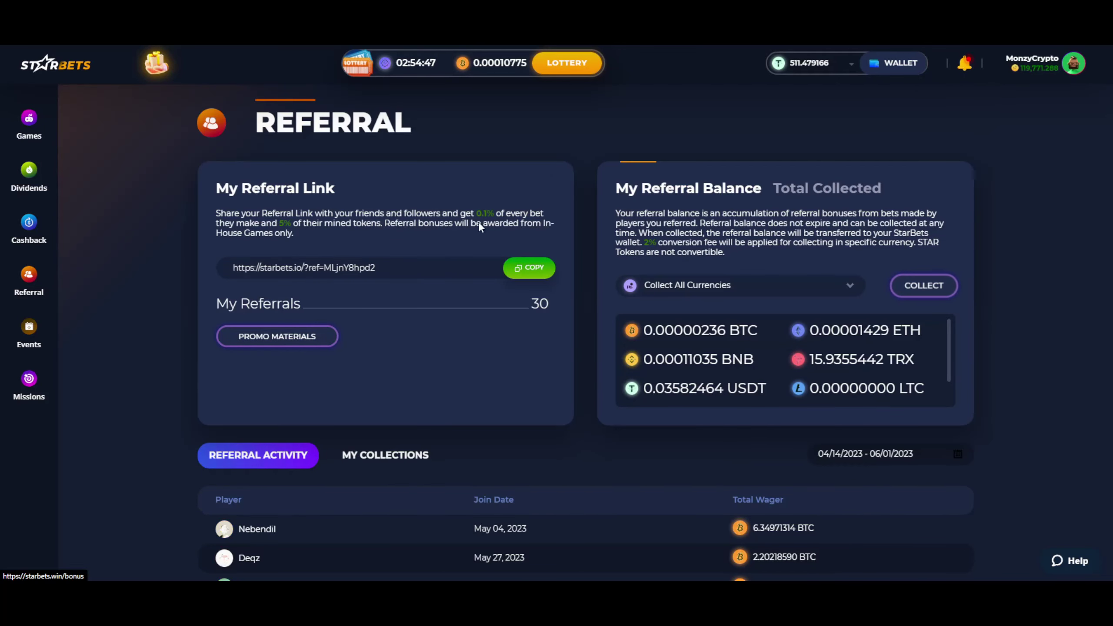
scroll(592, 239, down, 2)
scroll(592, 238, down, 1)
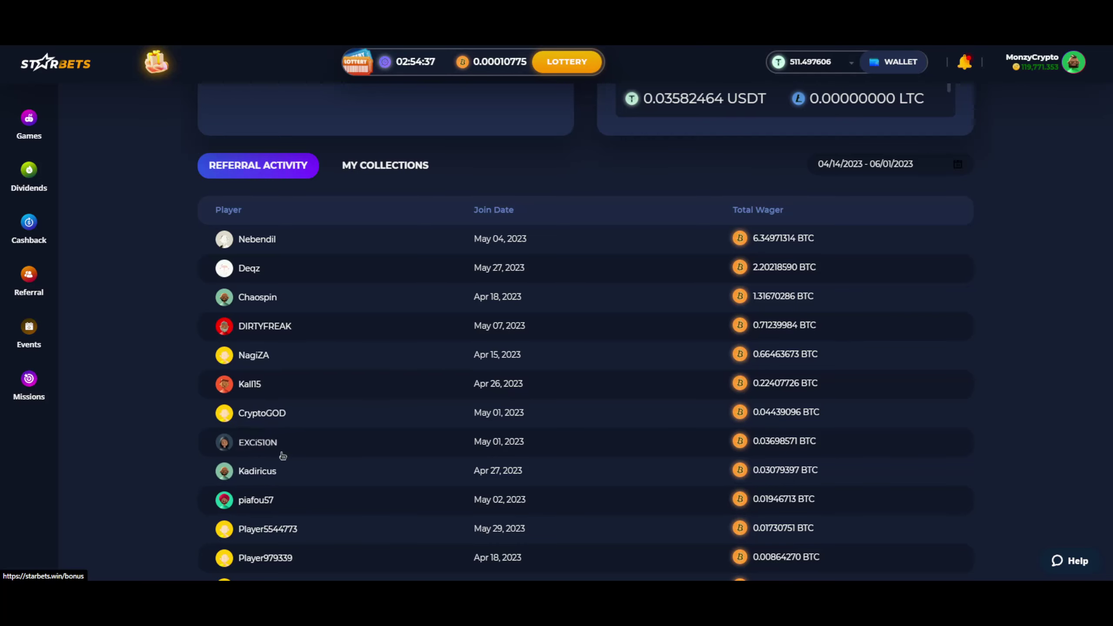
scroll(464, 407, down, 2)
scroll(474, 410, down, 1)
scroll(474, 409, down, 1)
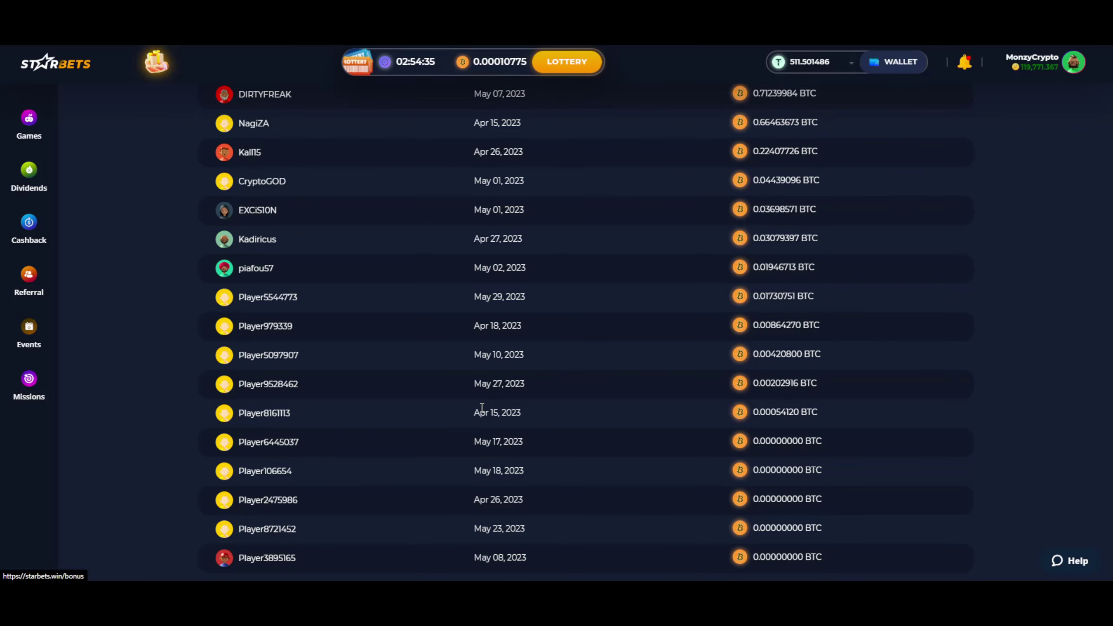
scroll(479, 409, up, 6)
scroll(481, 408, up, 3)
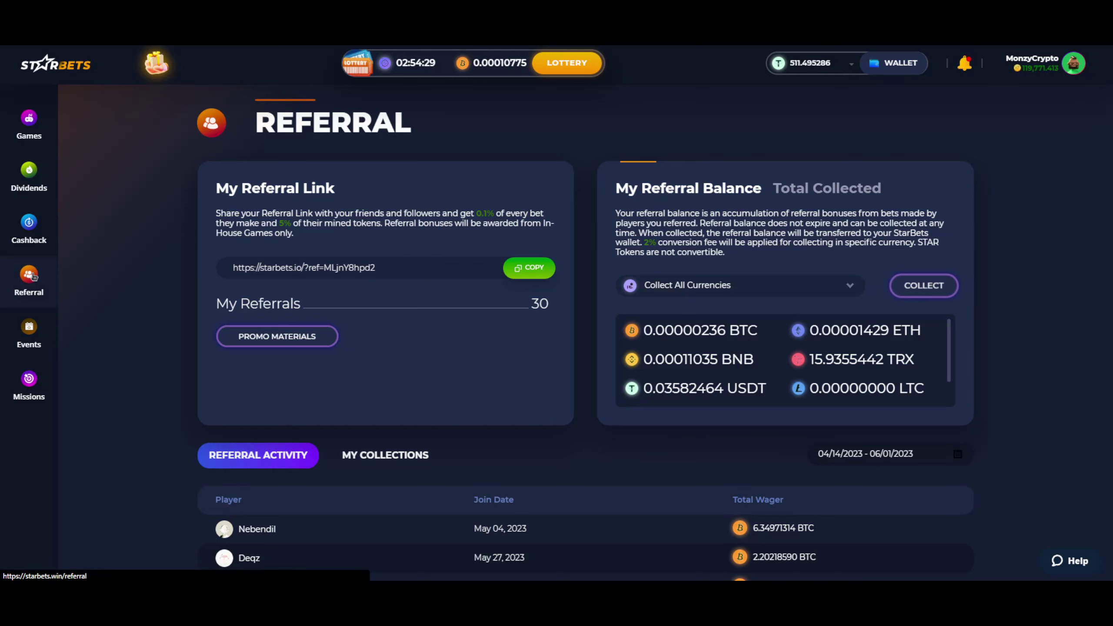
click(29, 335)
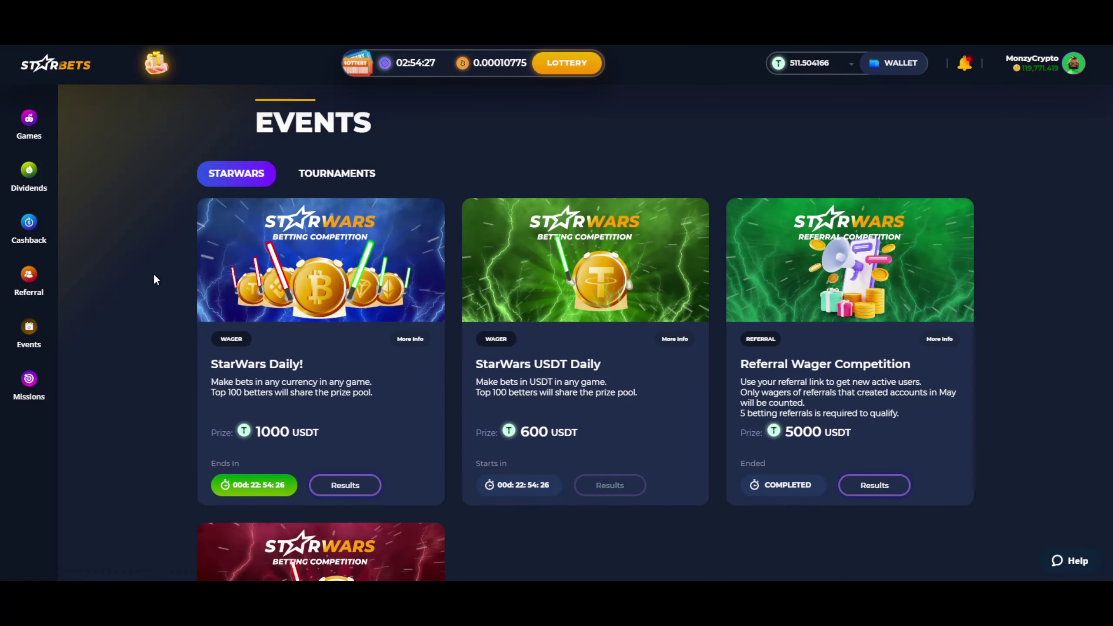
scroll(153, 279, down, 1)
scroll(153, 280, down, 2)
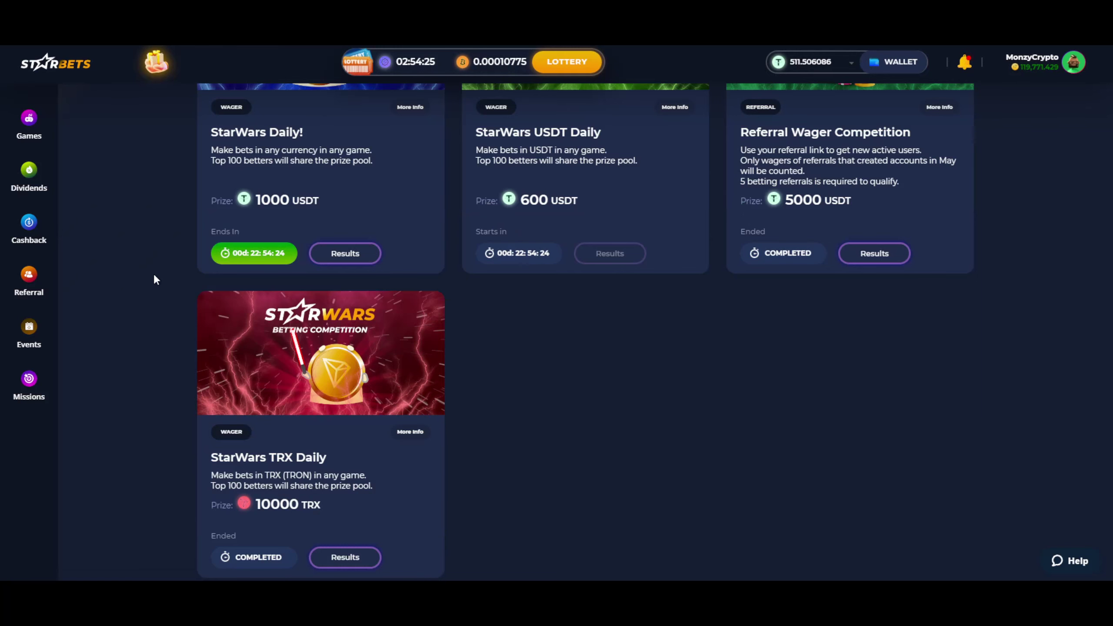
scroll(154, 279, up, 2)
scroll(153, 279, up, 1)
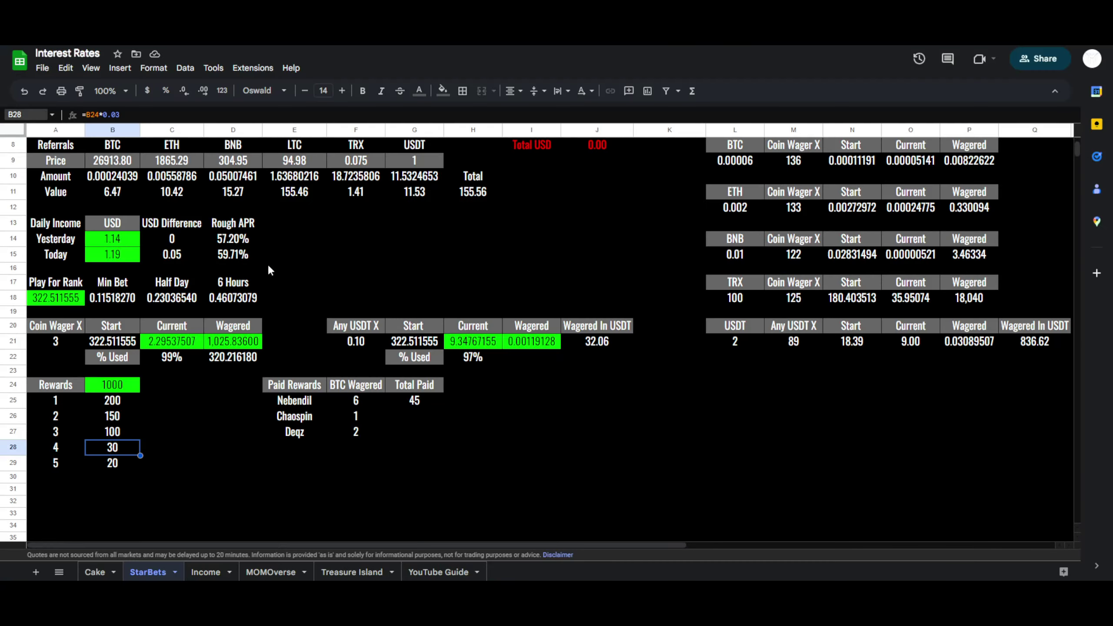
scroll(271, 271, up, 3)
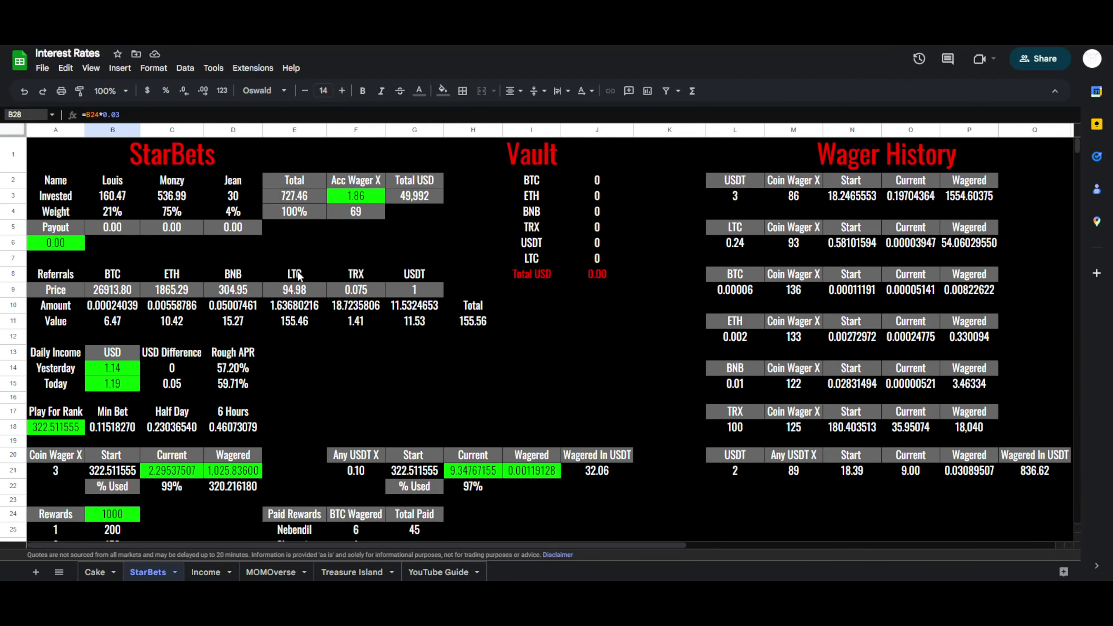
Step: Select cell C3 and highlight the later deposit terms in its summing formula
click(167, 198)
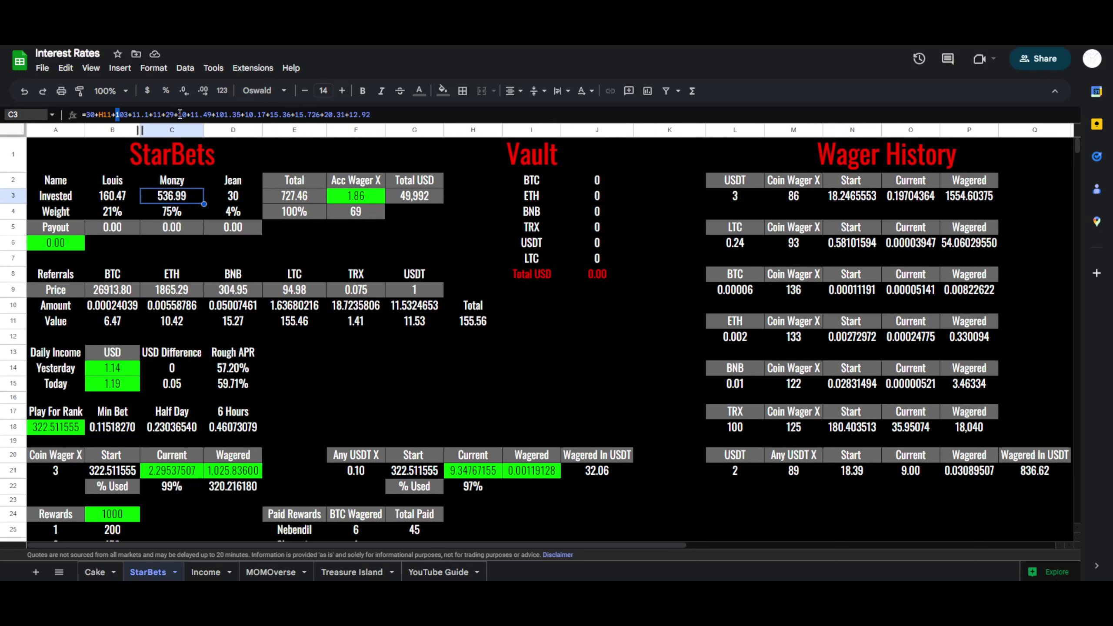
drag(113, 114, 313, 118)
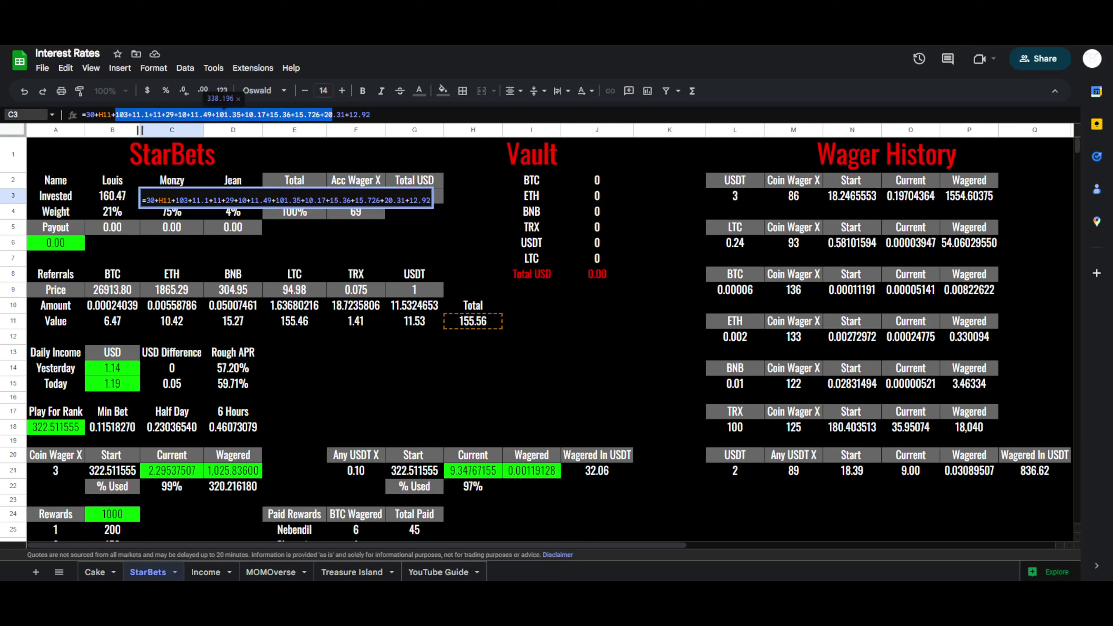